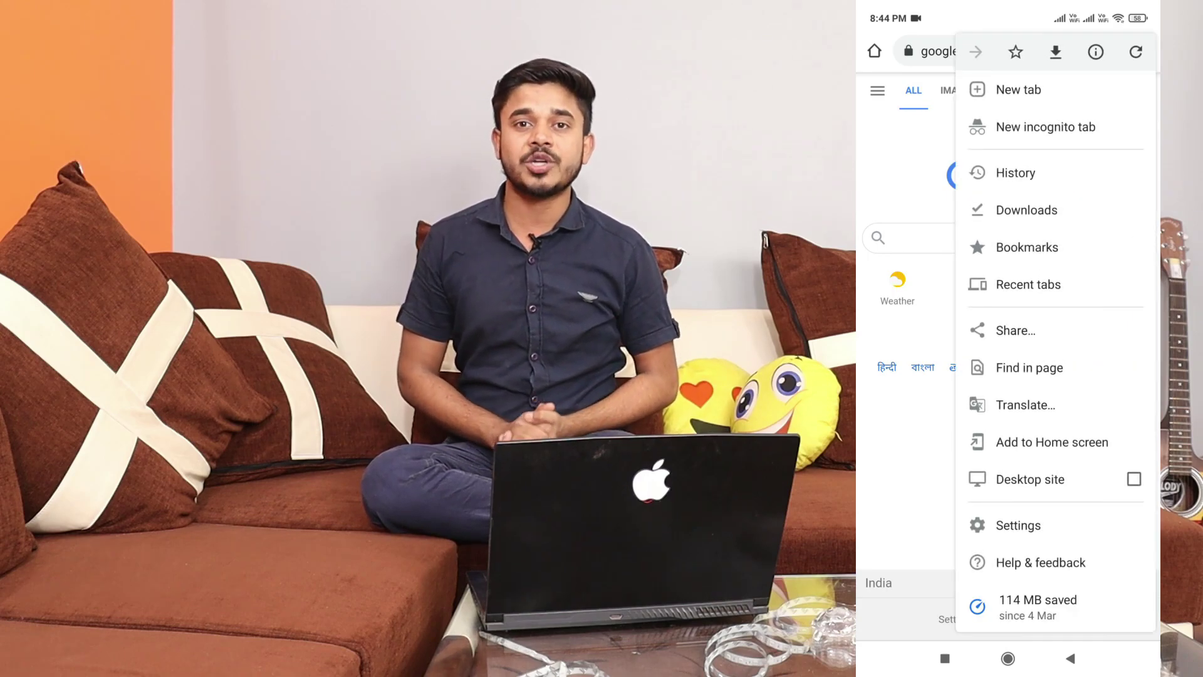
Tick 'Desktop site' in Chrome's menu so google.co.in reloads as the desktop version
left_click(1030, 479)
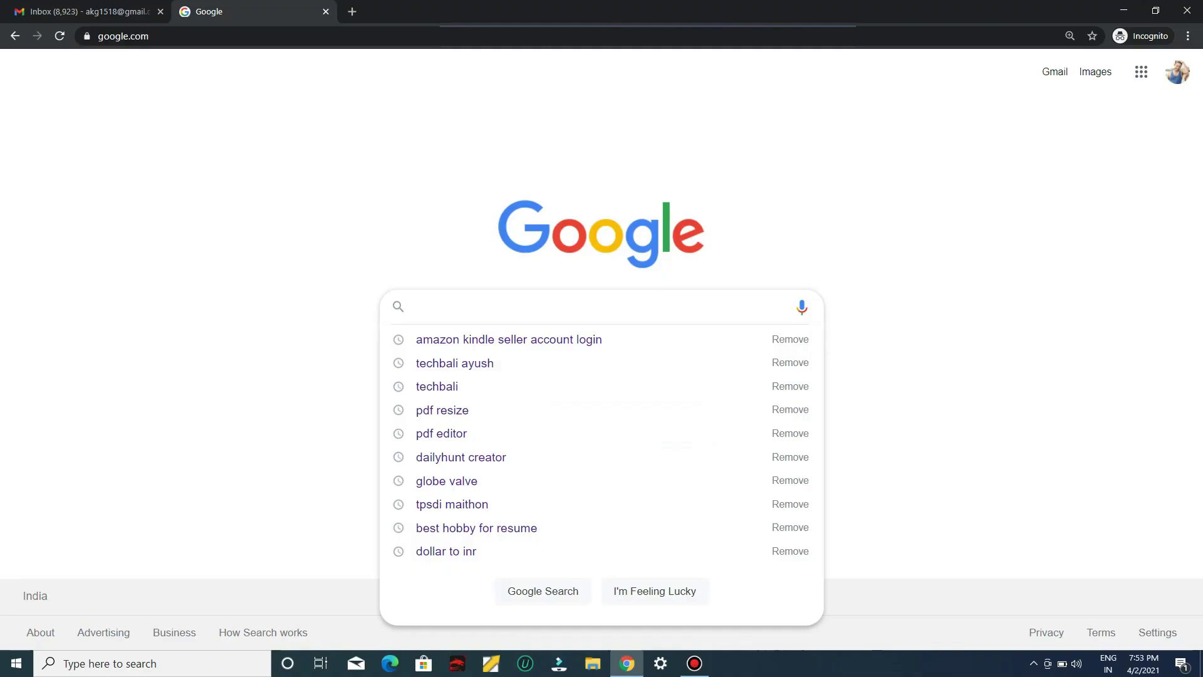
Search 'amazon kindle seller account login' and open the 'Amazon KDP - Amazon.com' result
type("am")
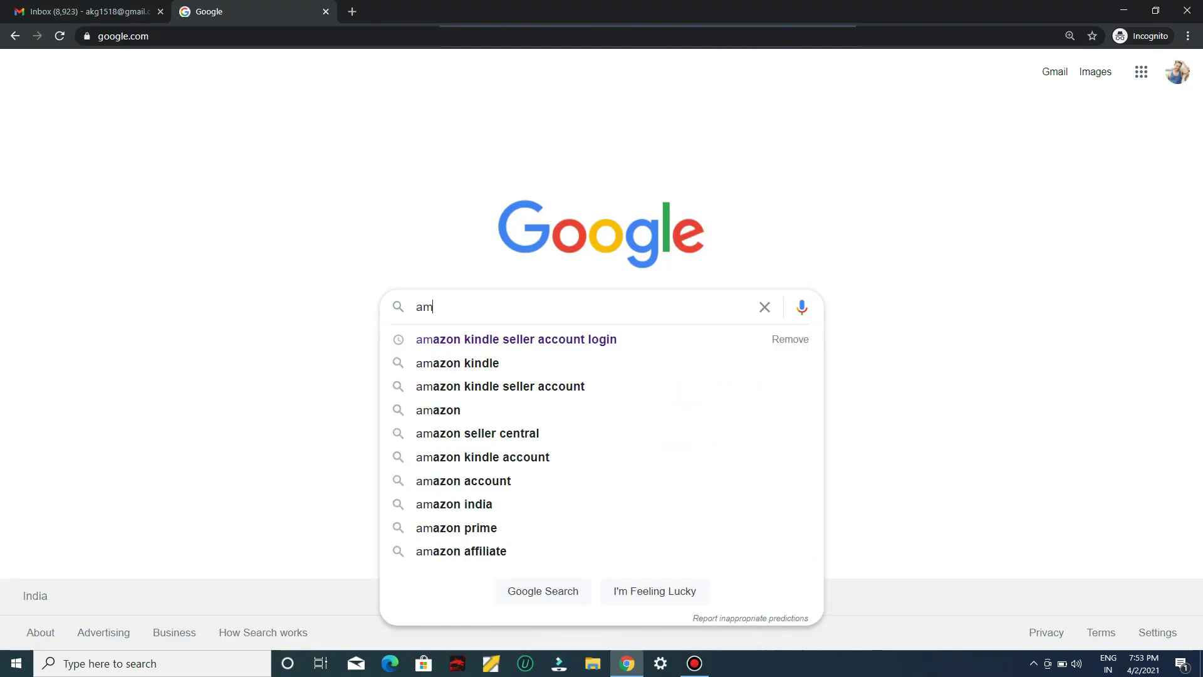
left_click(517, 339)
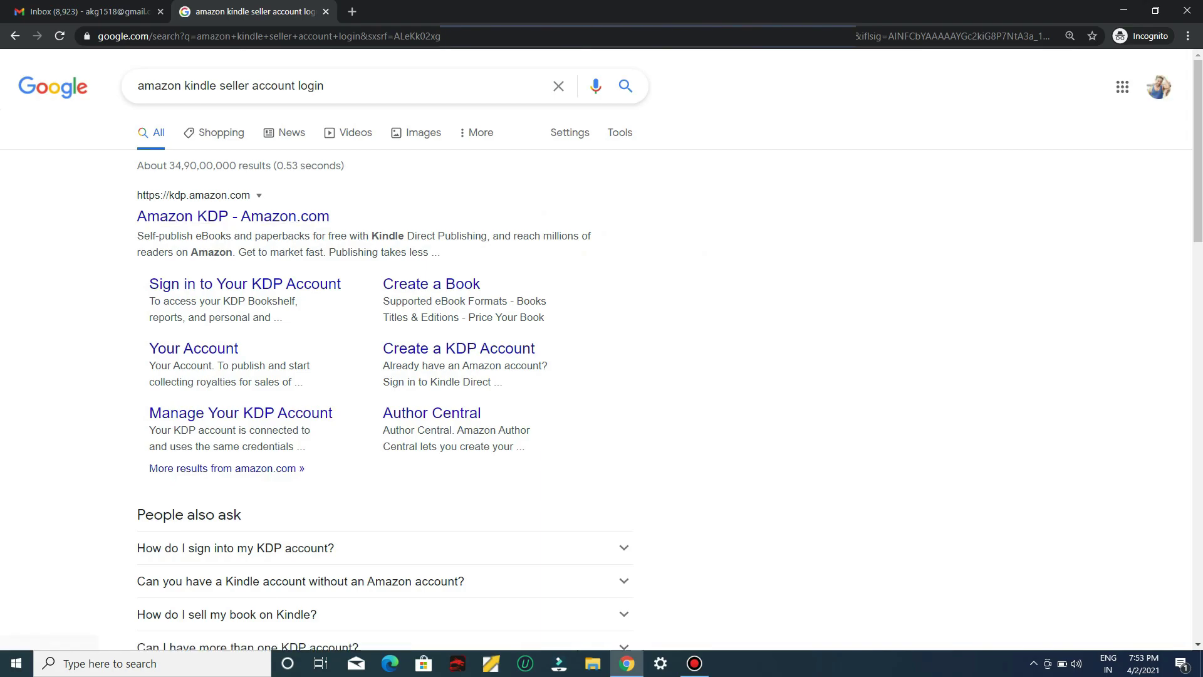
left_click(233, 216)
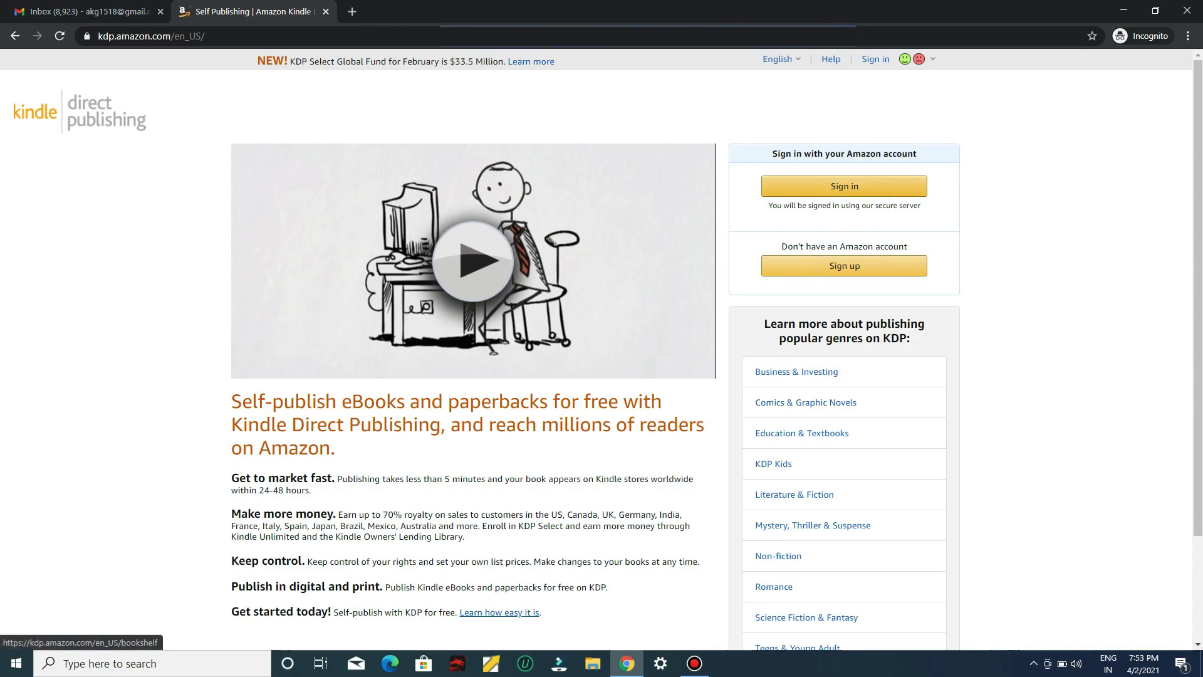
Sign in to KDP with the account e-mail and password, then agree to the terms
left_click(844, 186)
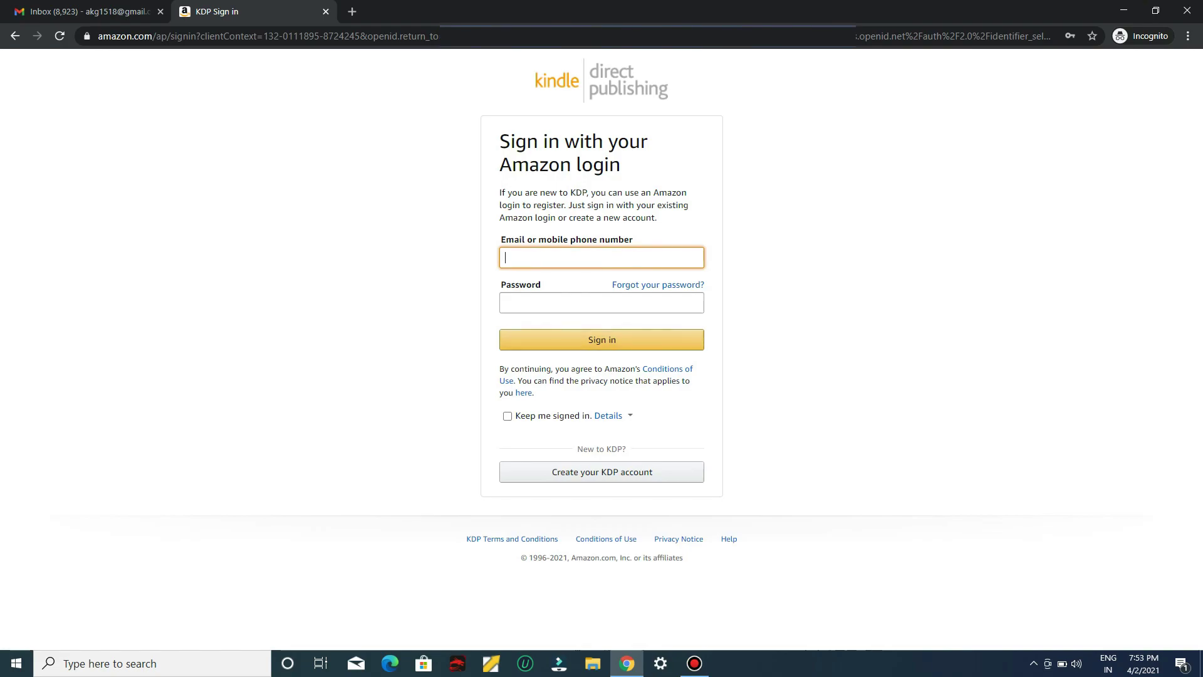
key("Tab")
type("*********")
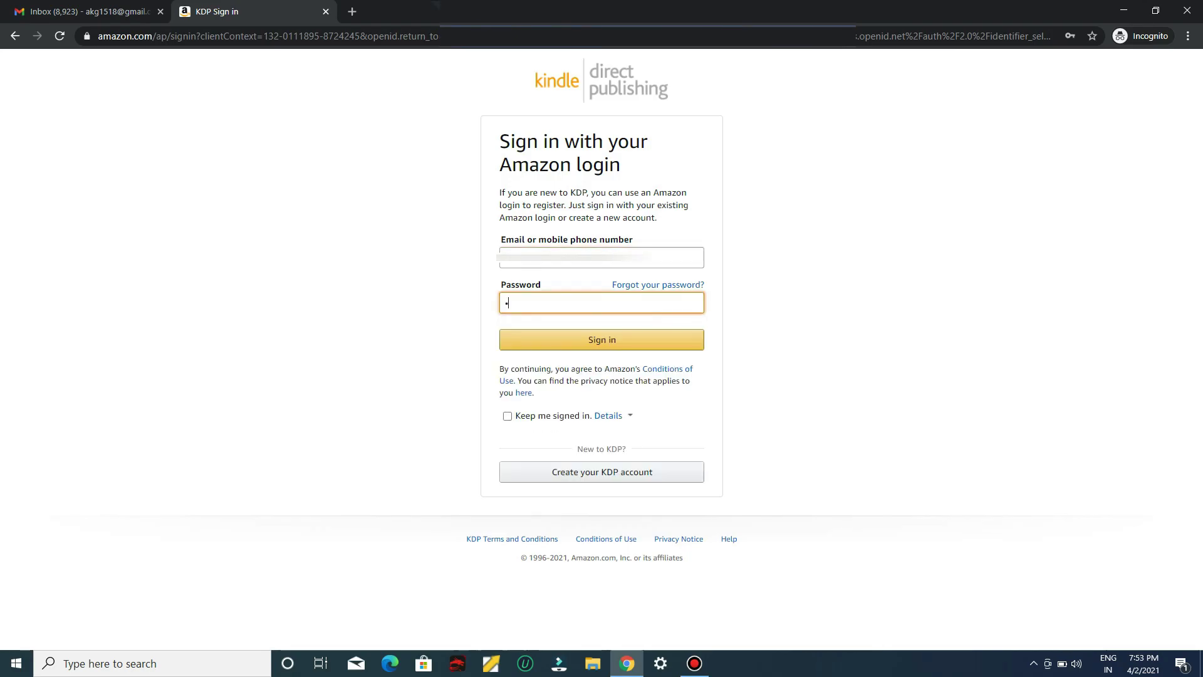
key("Return")
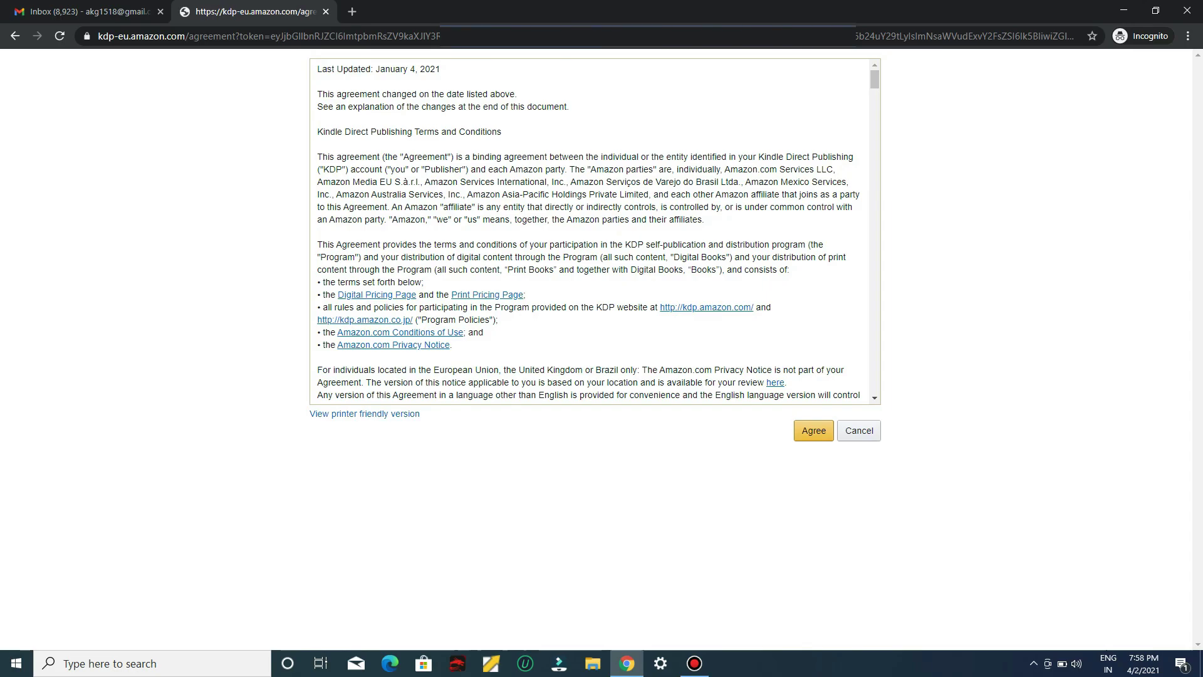
left_click(813, 430)
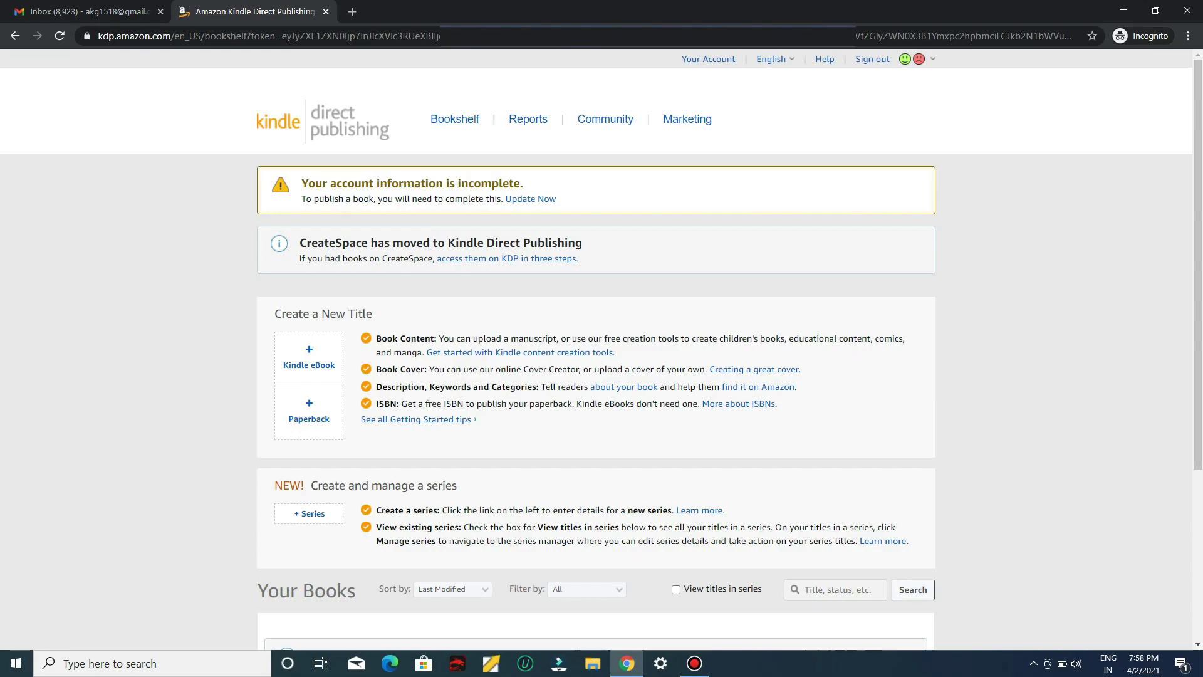
Update the account information with India as country and the autofilled address
left_click(531, 198)
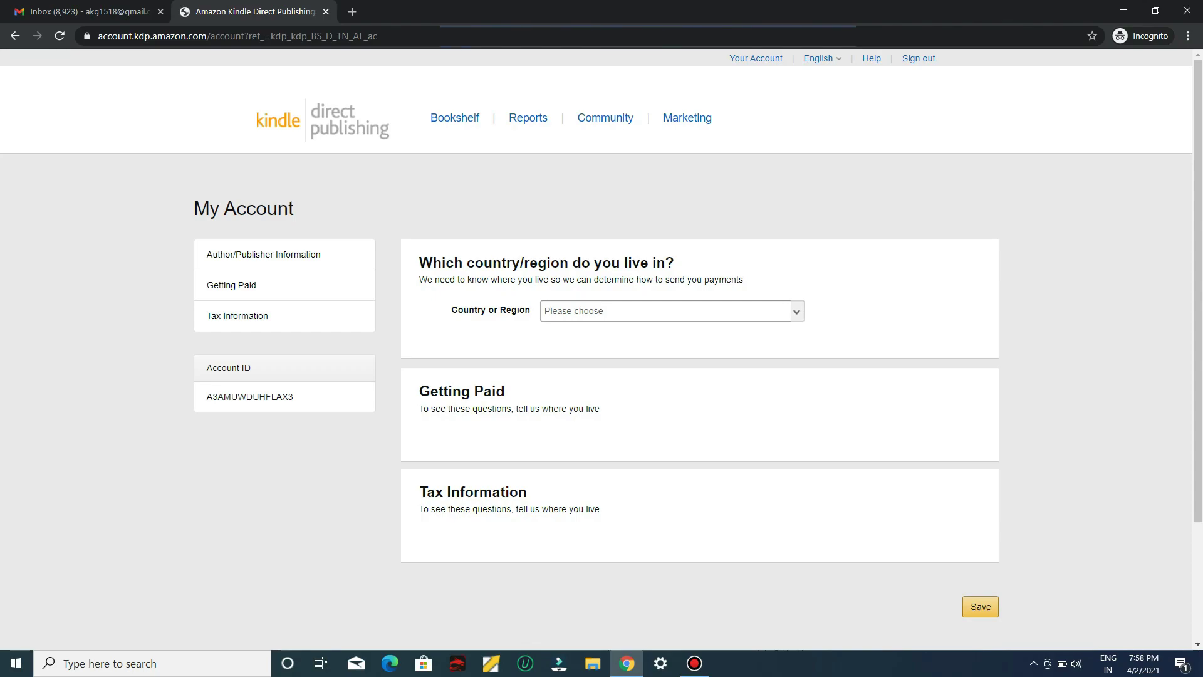
left_click(564, 310)
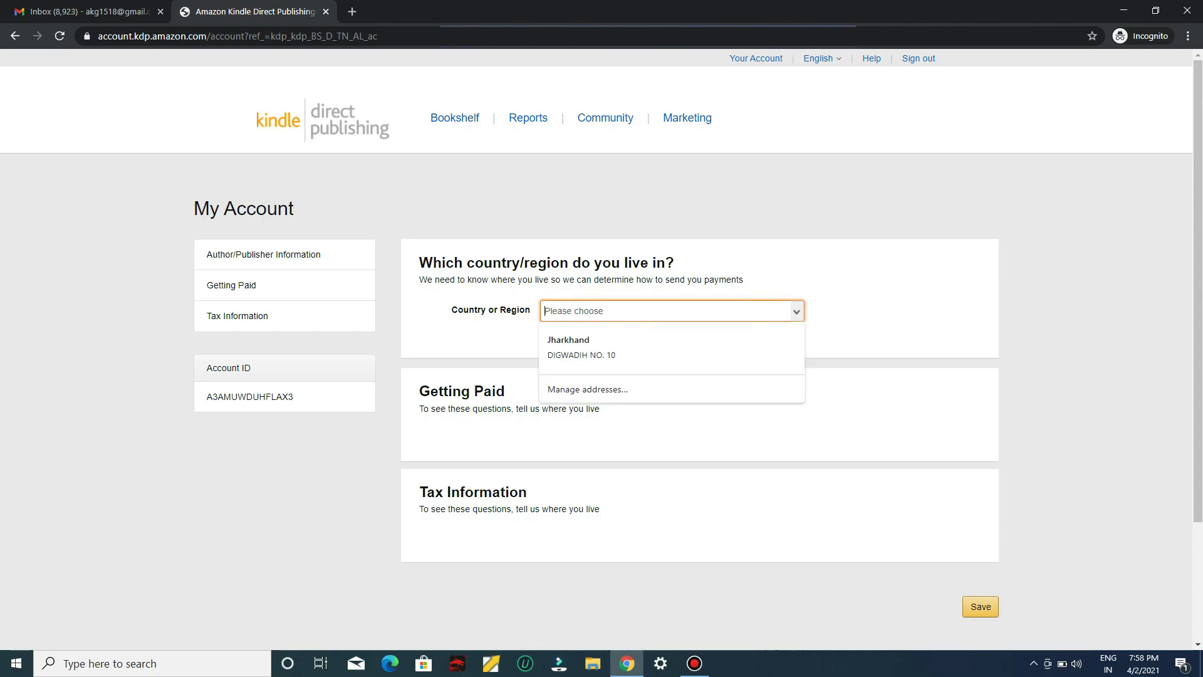
type("India")
key("Down")
key("Return")
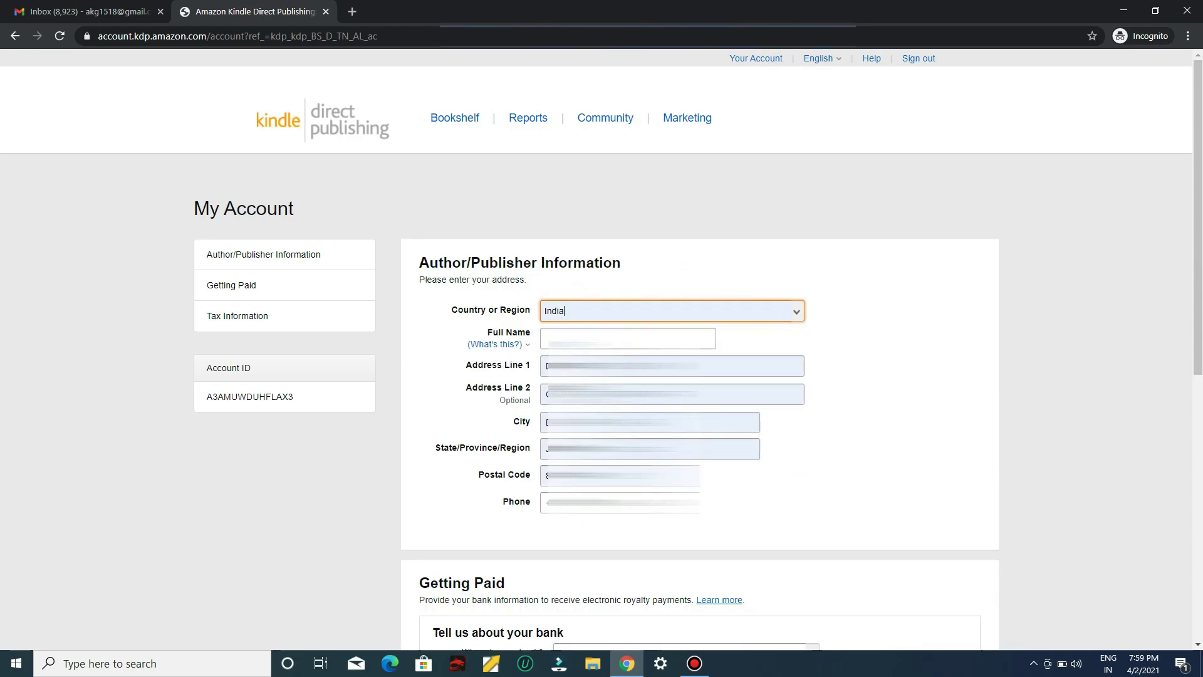
Fill in the full name from the autofill suggestion and scroll down to Getting Paid and Tax Information
left_click(627, 338)
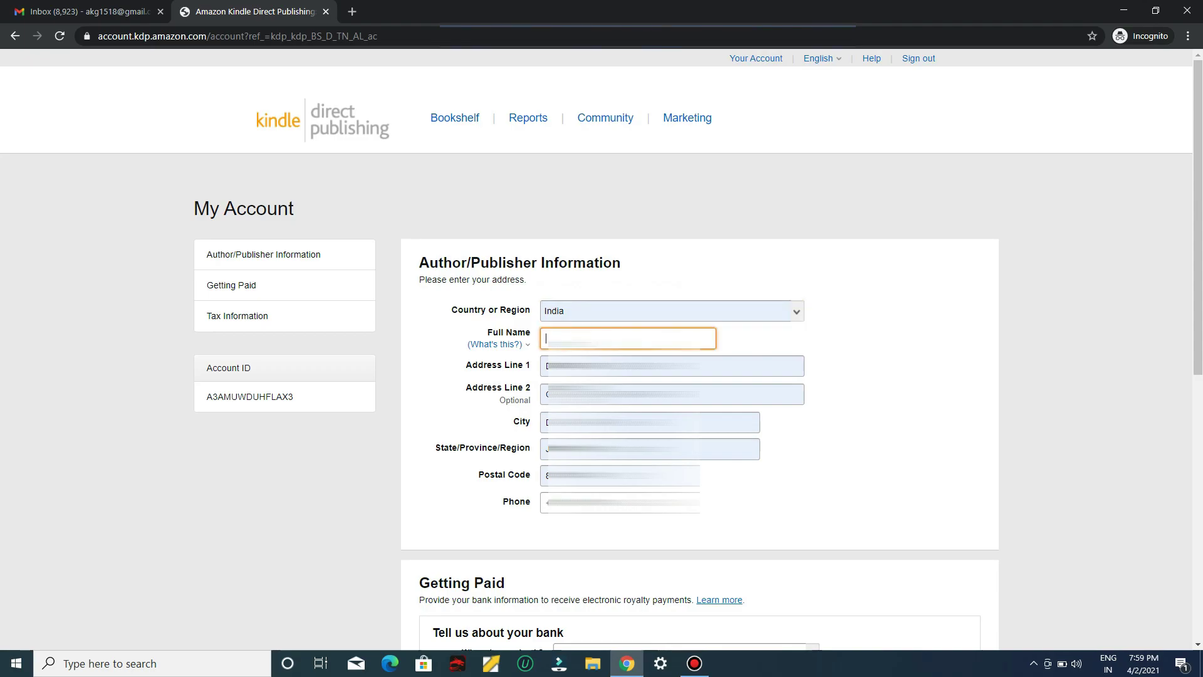
type("AY")
key("Down")
key("Return")
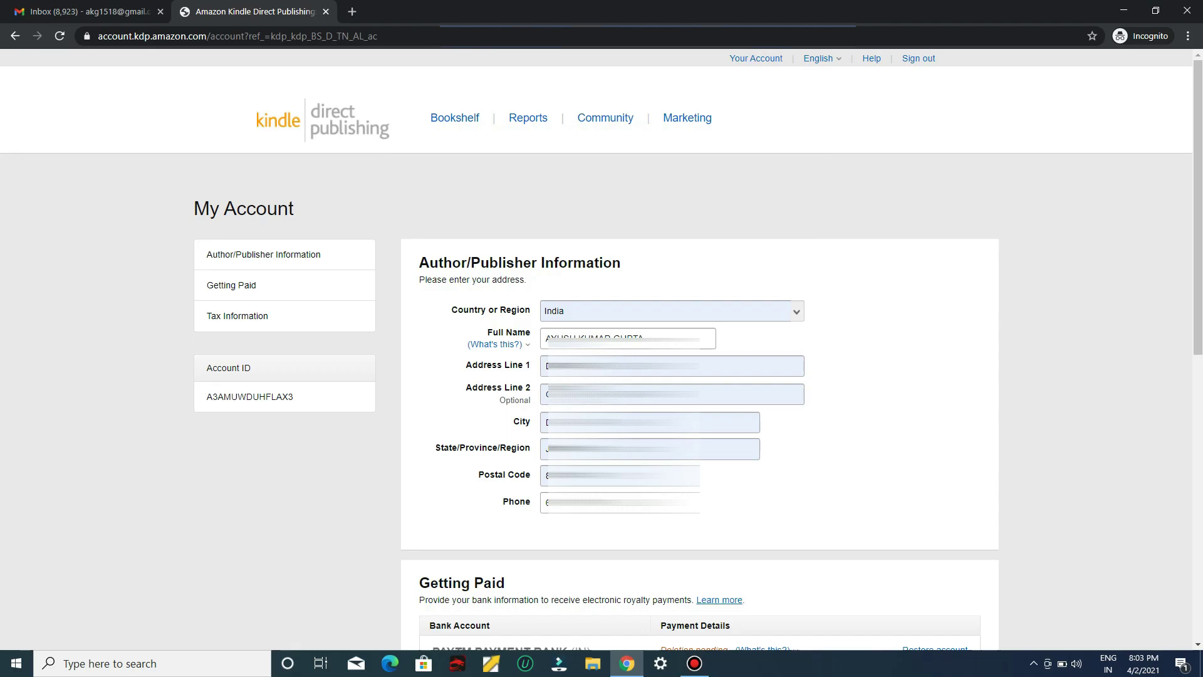
scroll(698, 349, "down", 5)
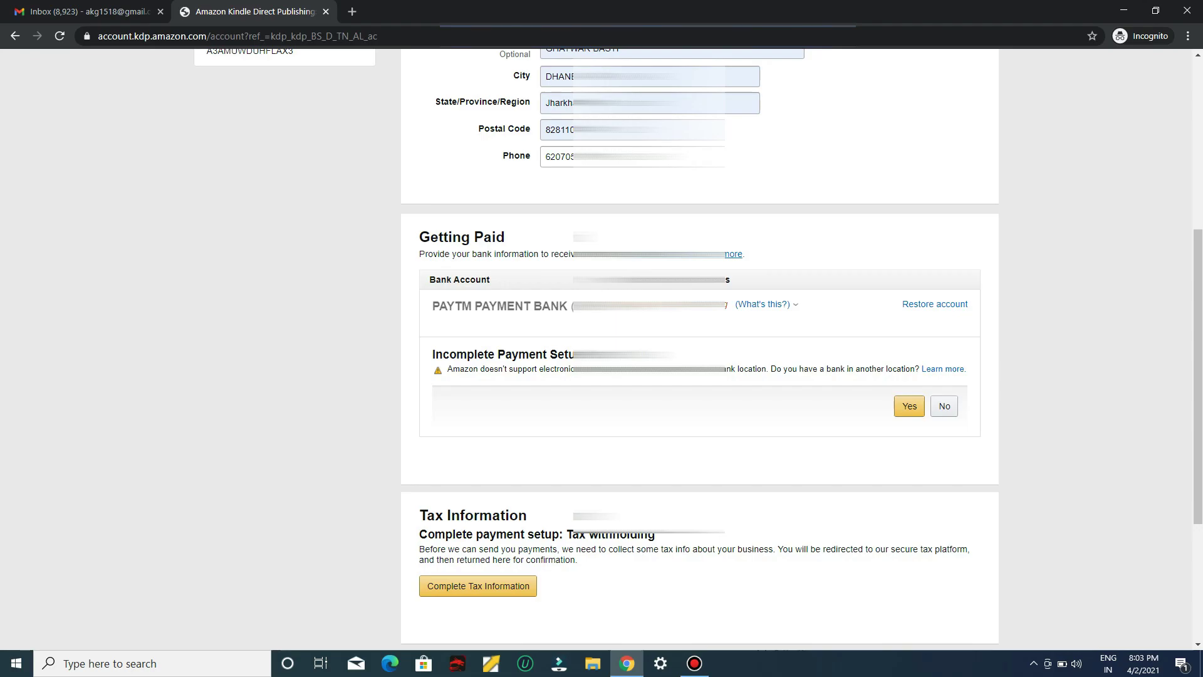
scroll(699, 345, "down", 2)
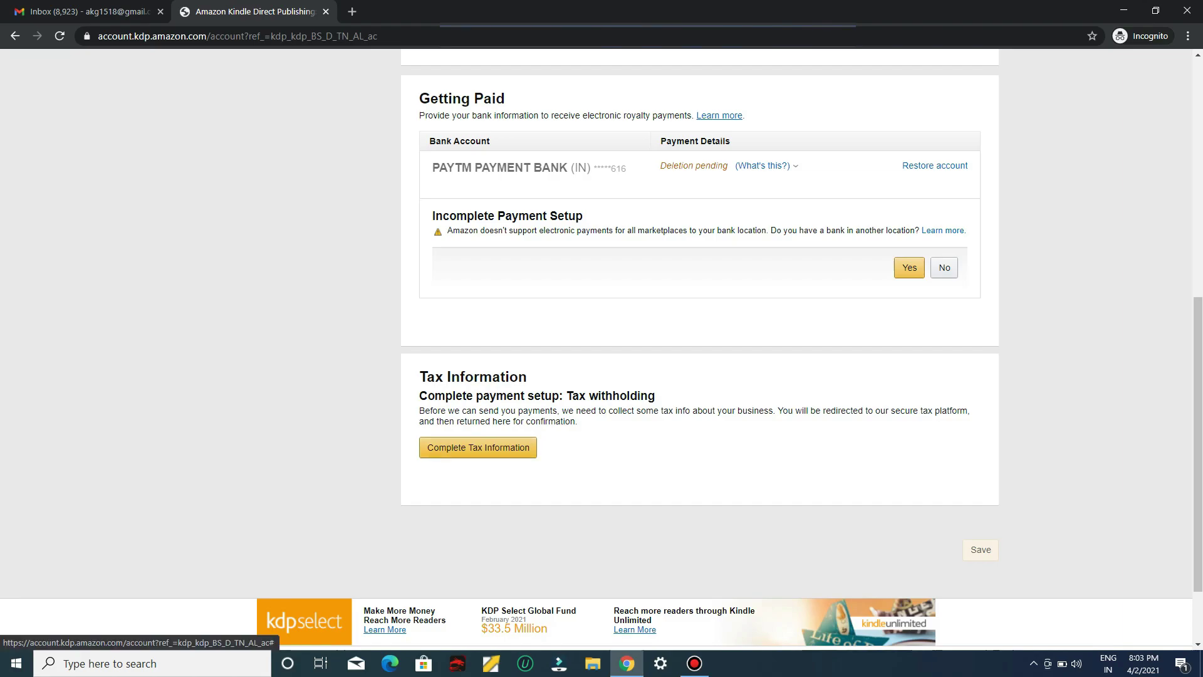
Begin the tax interview without saving, answering No to U.S. person and No to intermediary
left_click(478, 446)
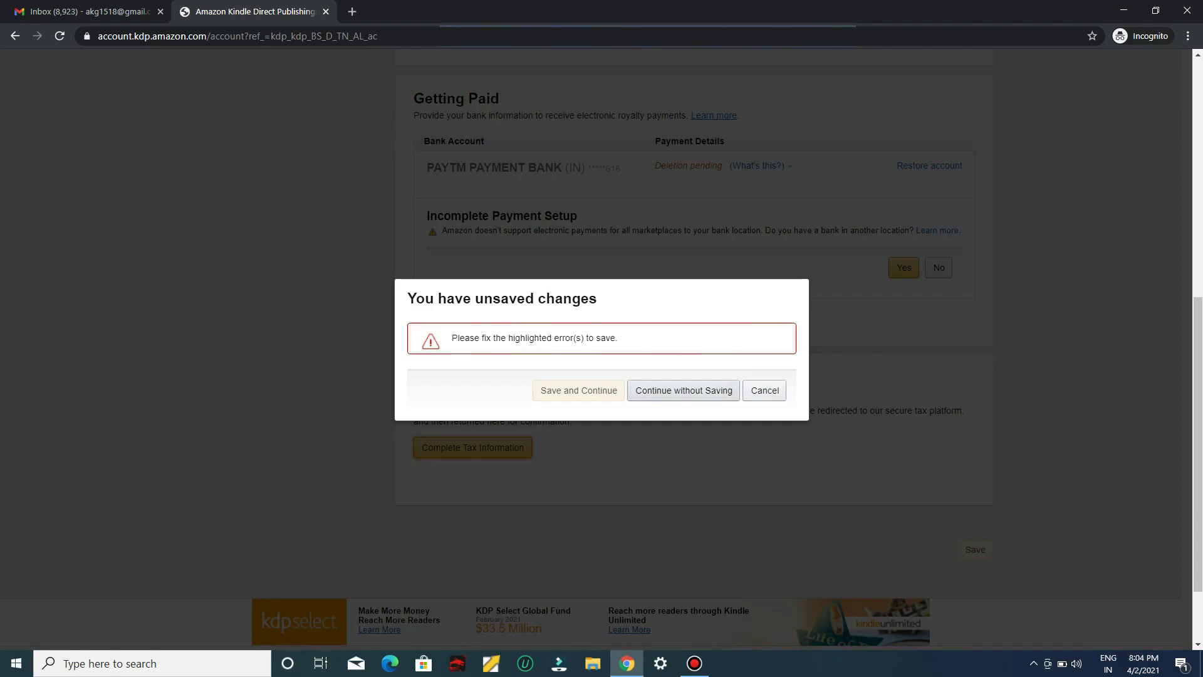
left_click(683, 389)
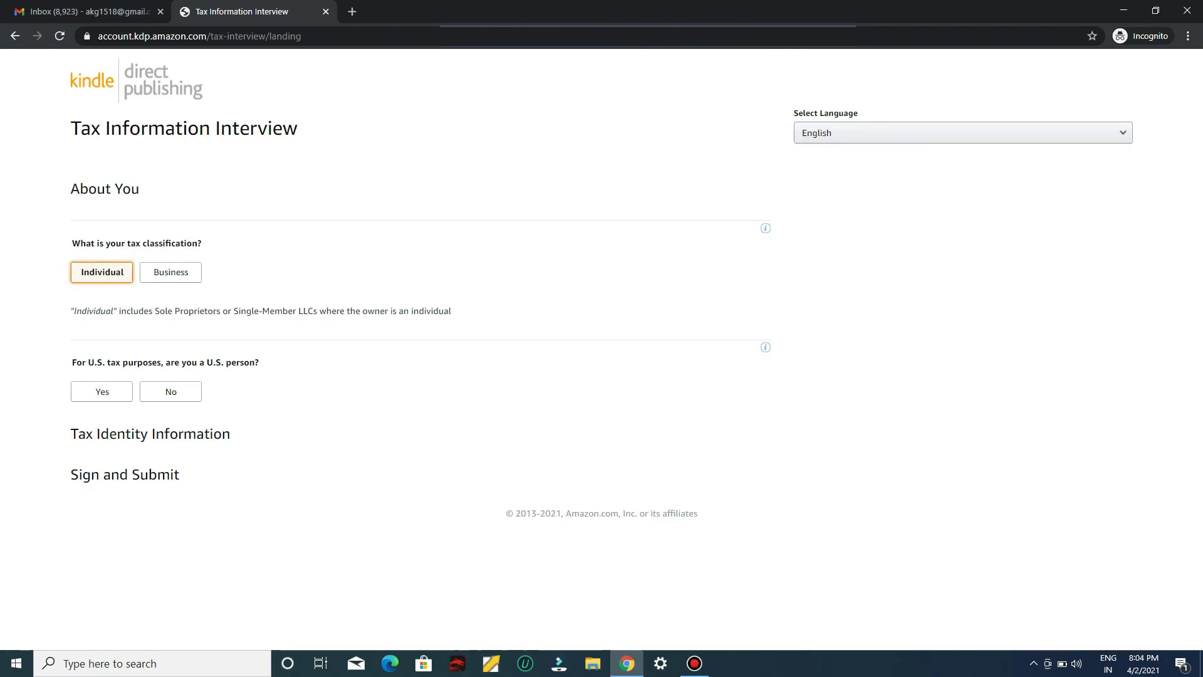
left_click(170, 391)
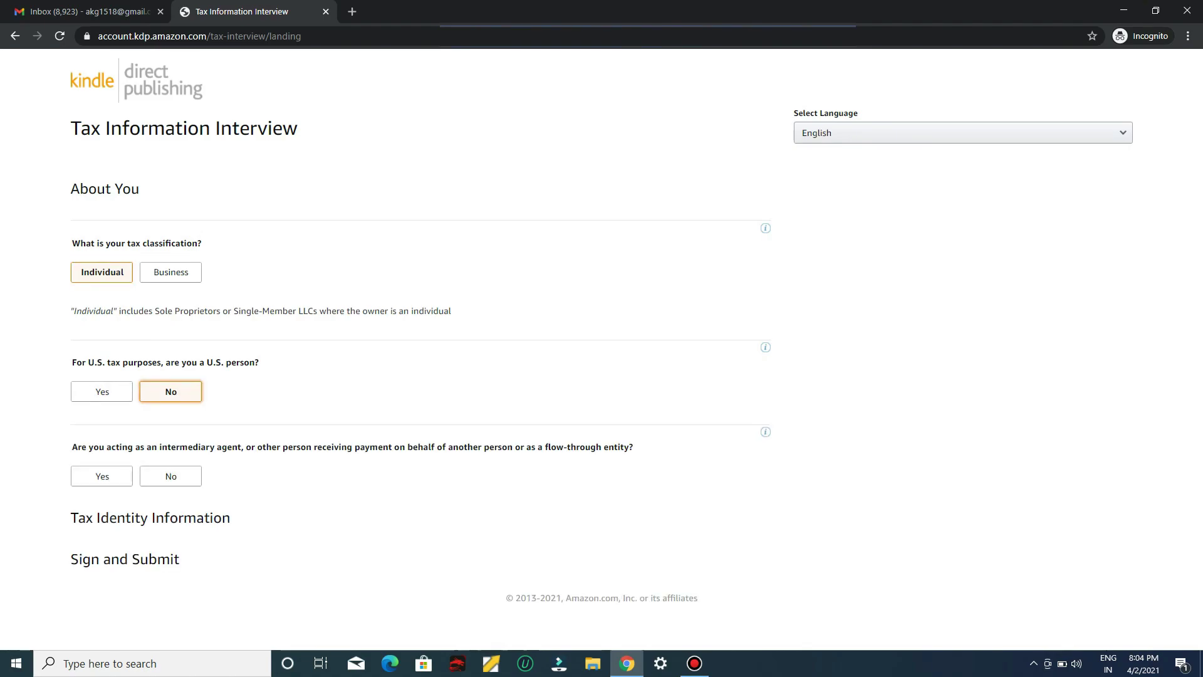
left_click(170, 476)
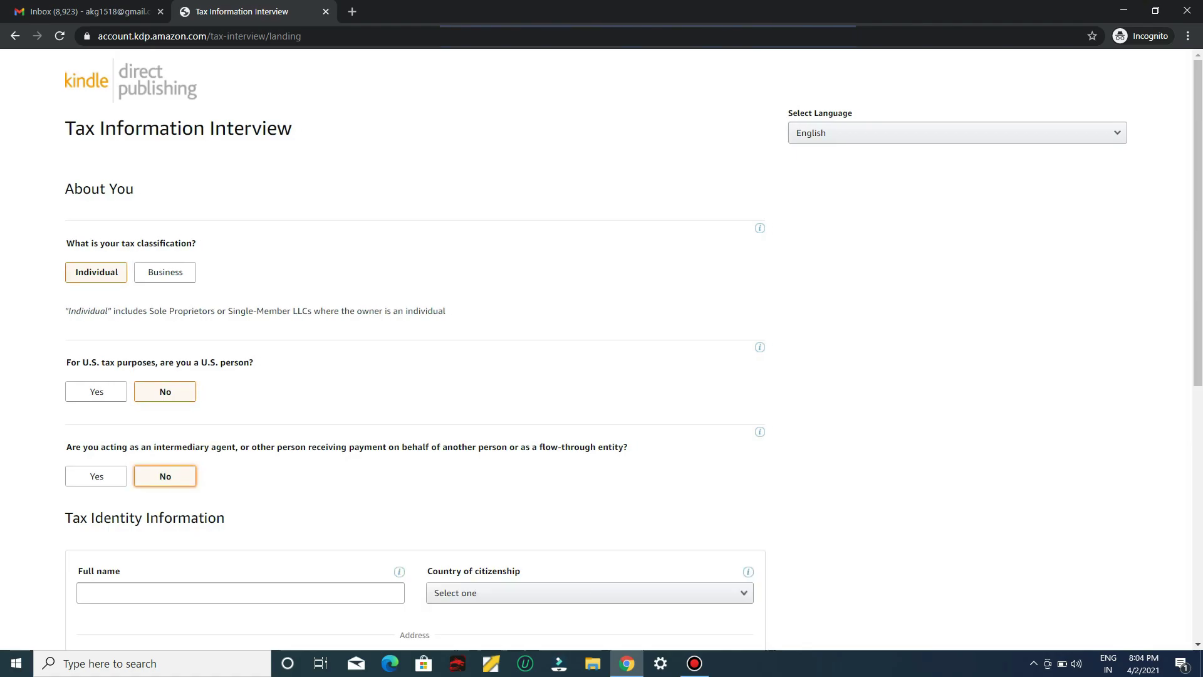
scroll(414, 351, "down", 5)
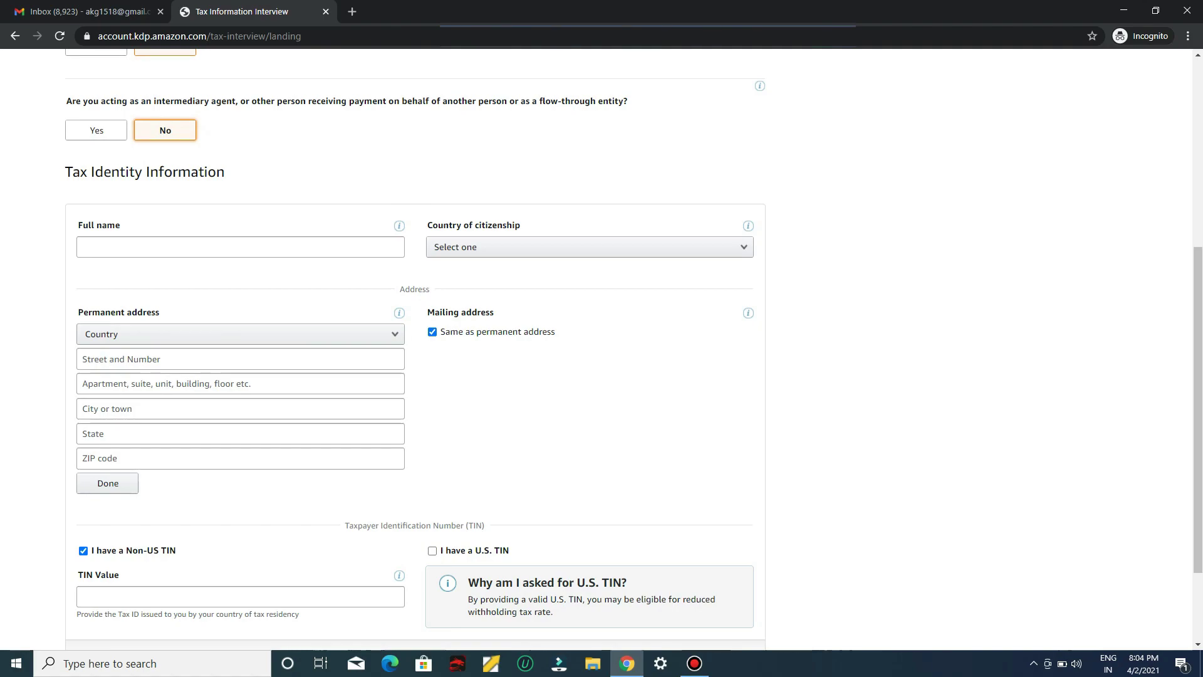
Enter the tax identity name, India as citizenship, and an autofilled Indian permanent address
left_click(240, 247)
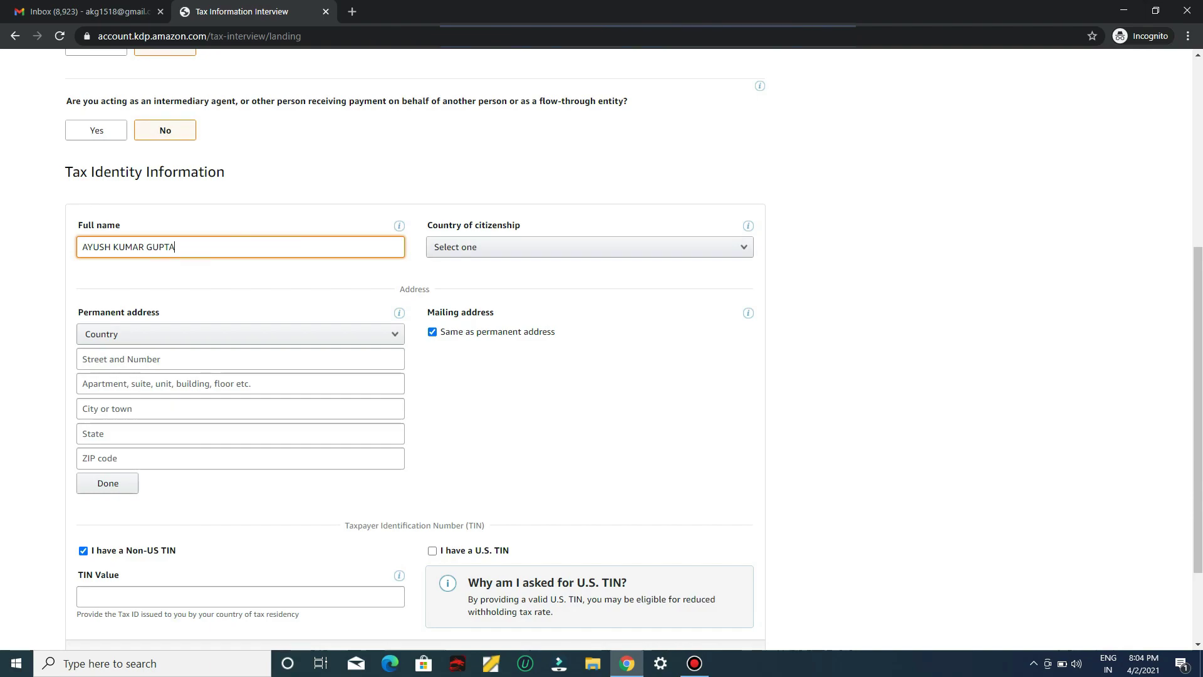
left_click(589, 247)
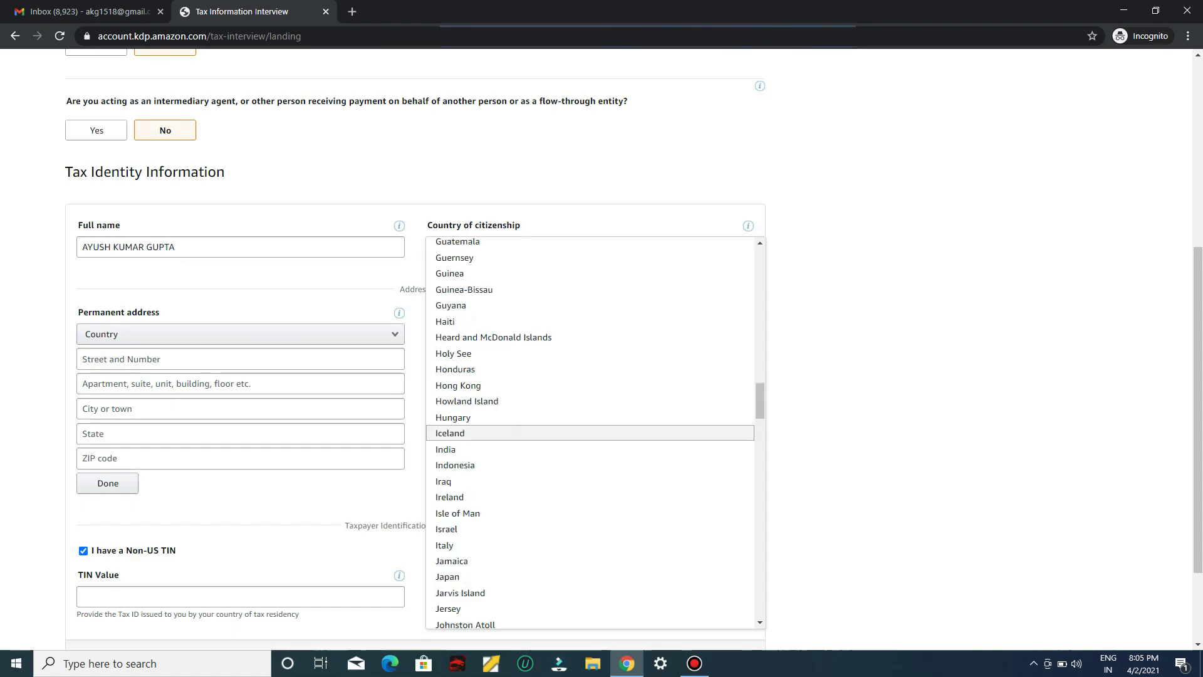
left_click(564, 451)
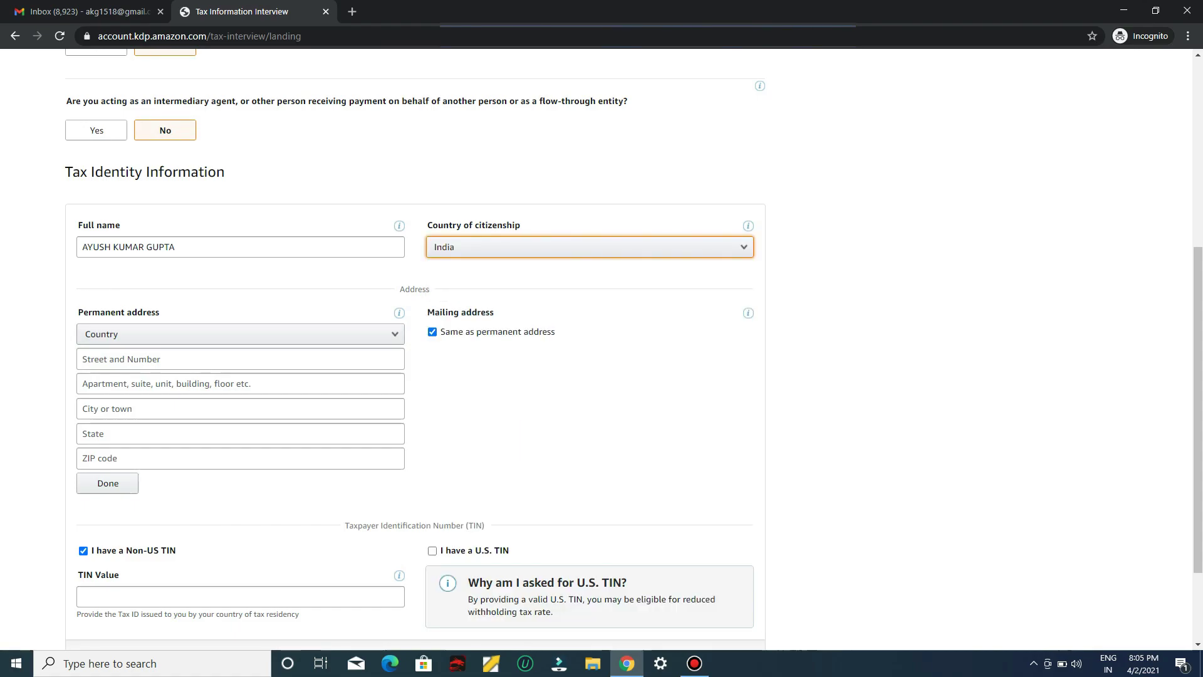
left_click(240, 334)
left_click(241, 349)
left_click(240, 359)
left_click(241, 385)
Submit the identity and TIN details and confirm India's eligibility for treaty benefits
scroll(413, 376, "down", 2)
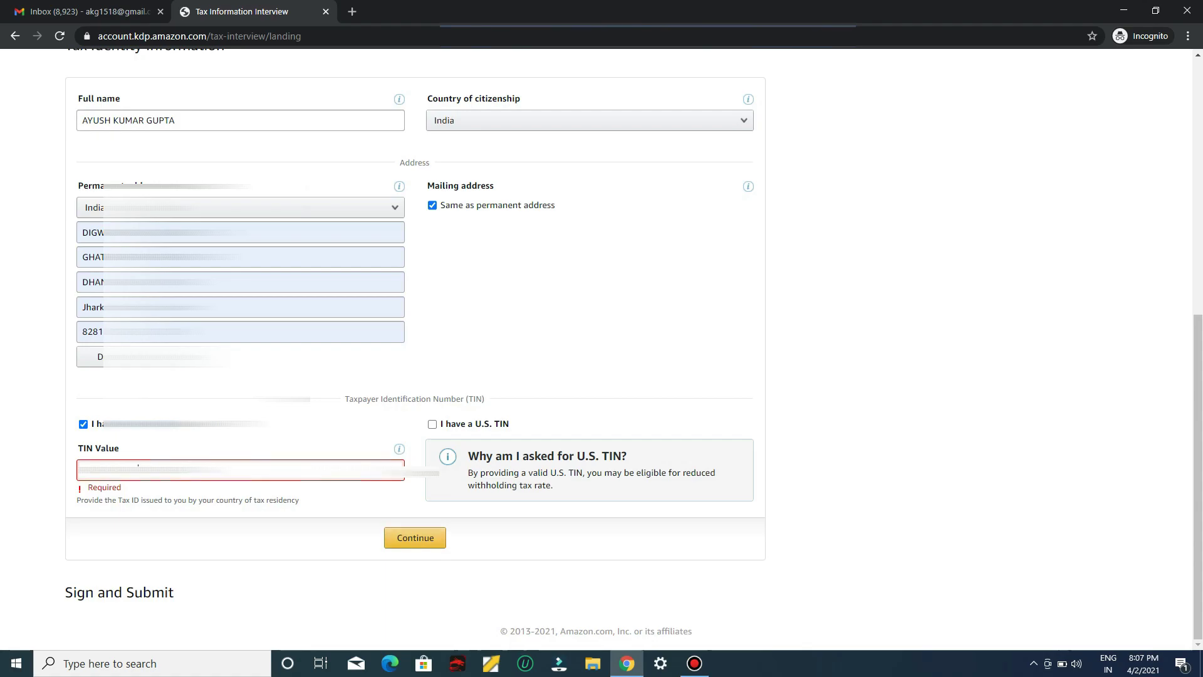
key("Return")
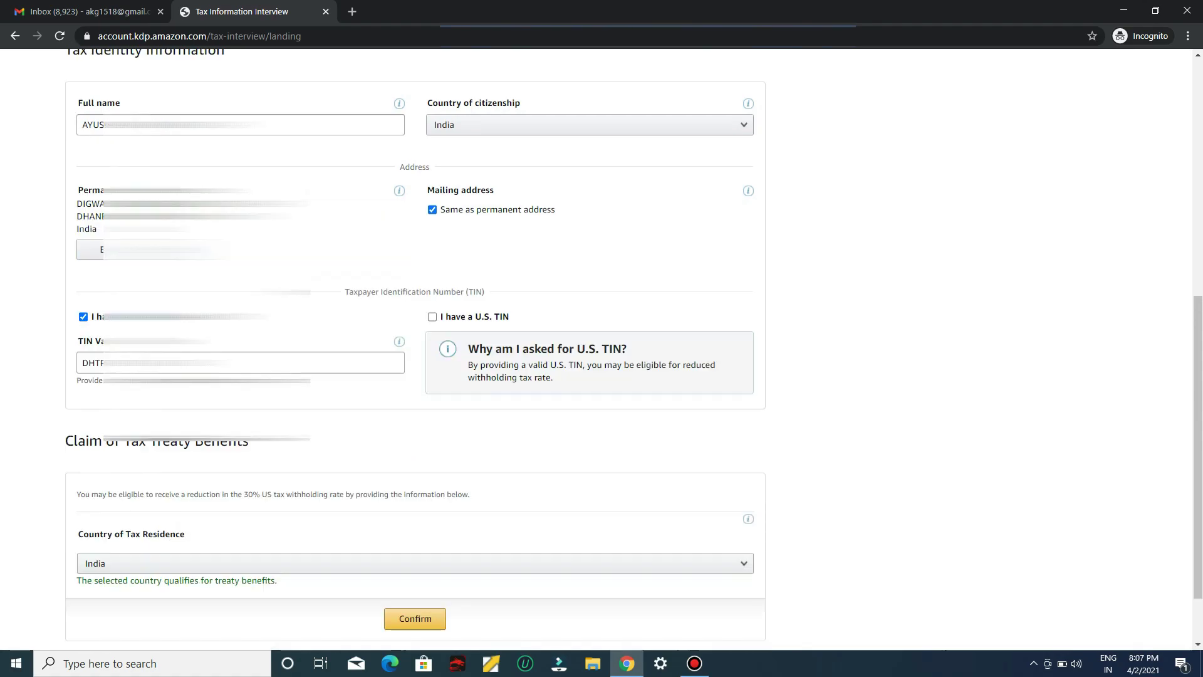
scroll(602, 351, "down", 2)
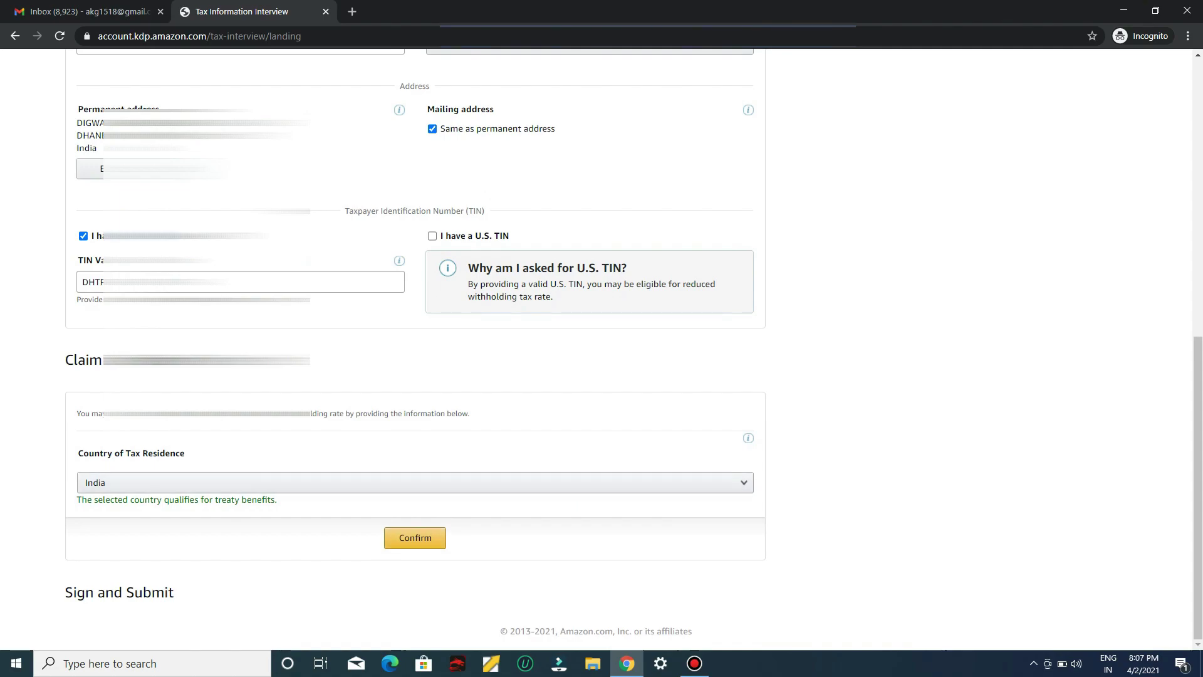
left_click(415, 537)
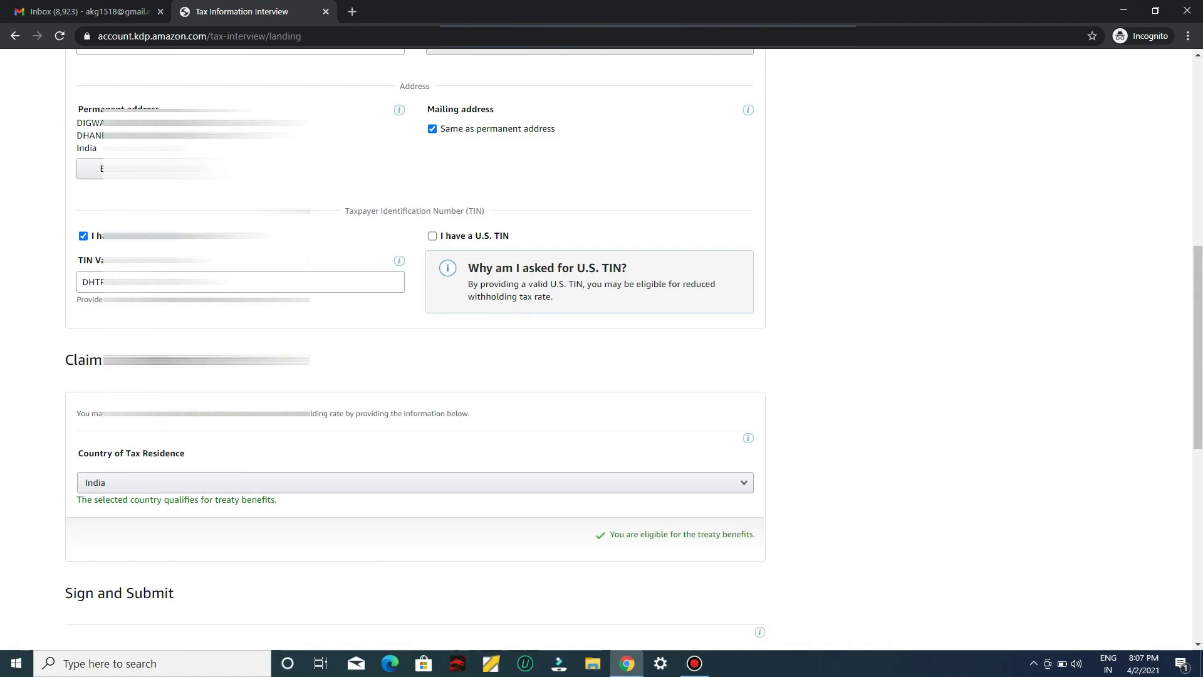
scroll(415, 350, "down", 9)
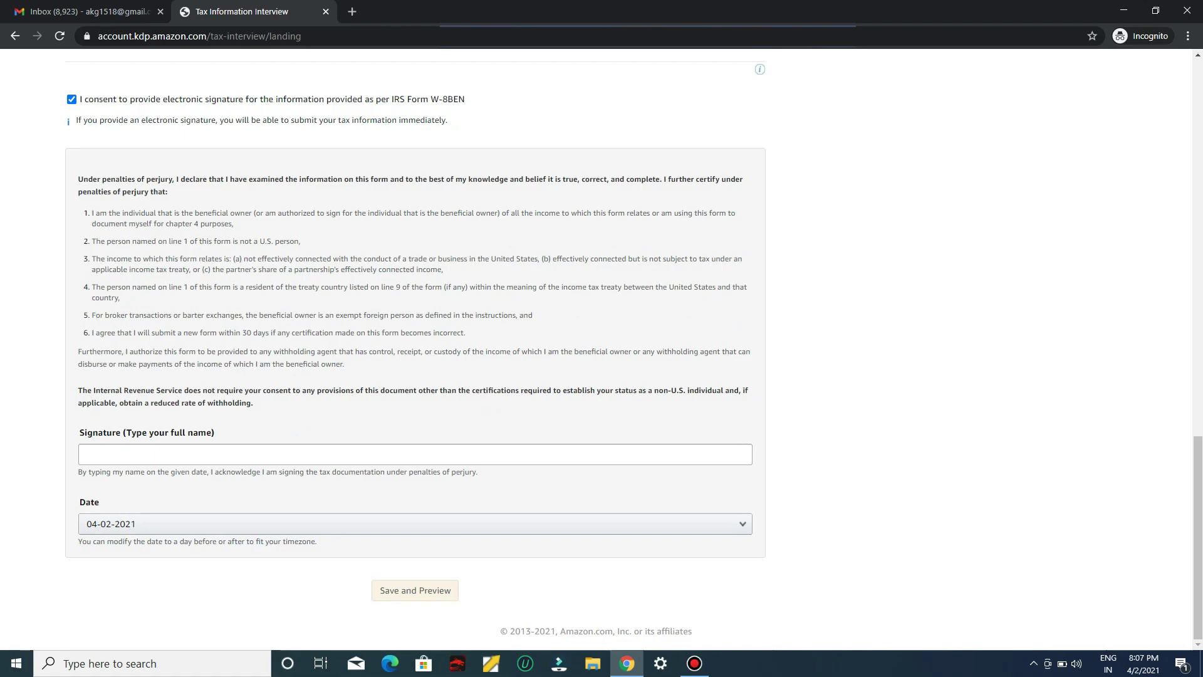
Sign with your full name, save and preview the W-8BEN form, and scroll through it
left_click(84, 454)
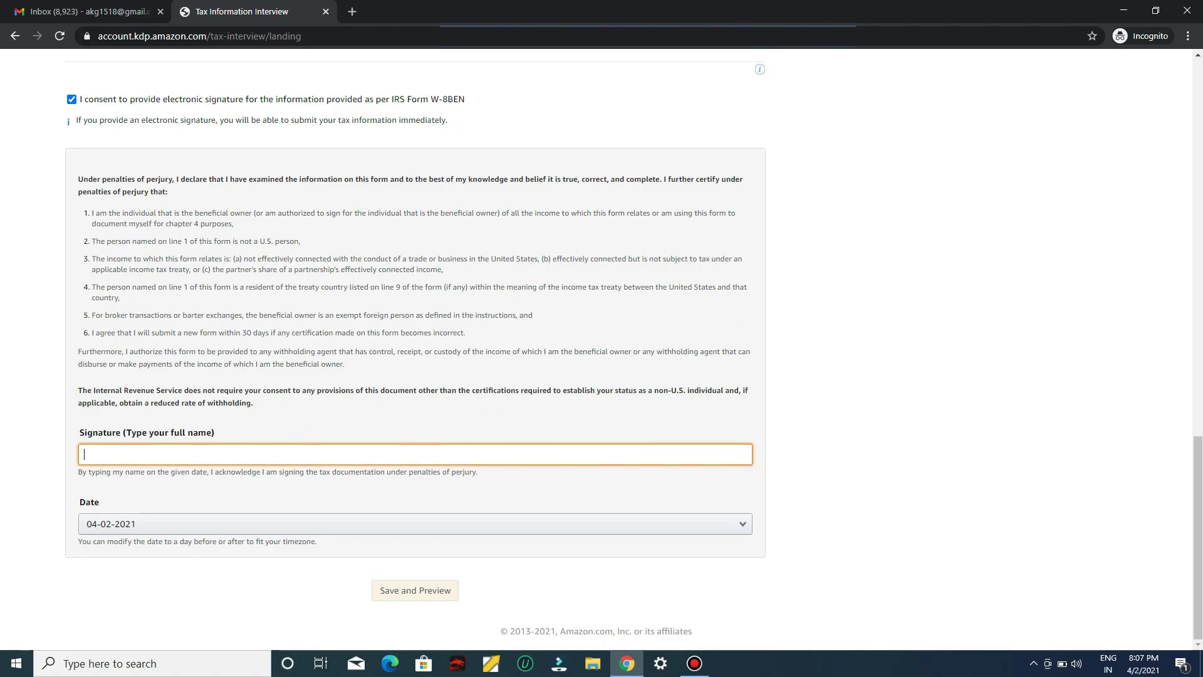
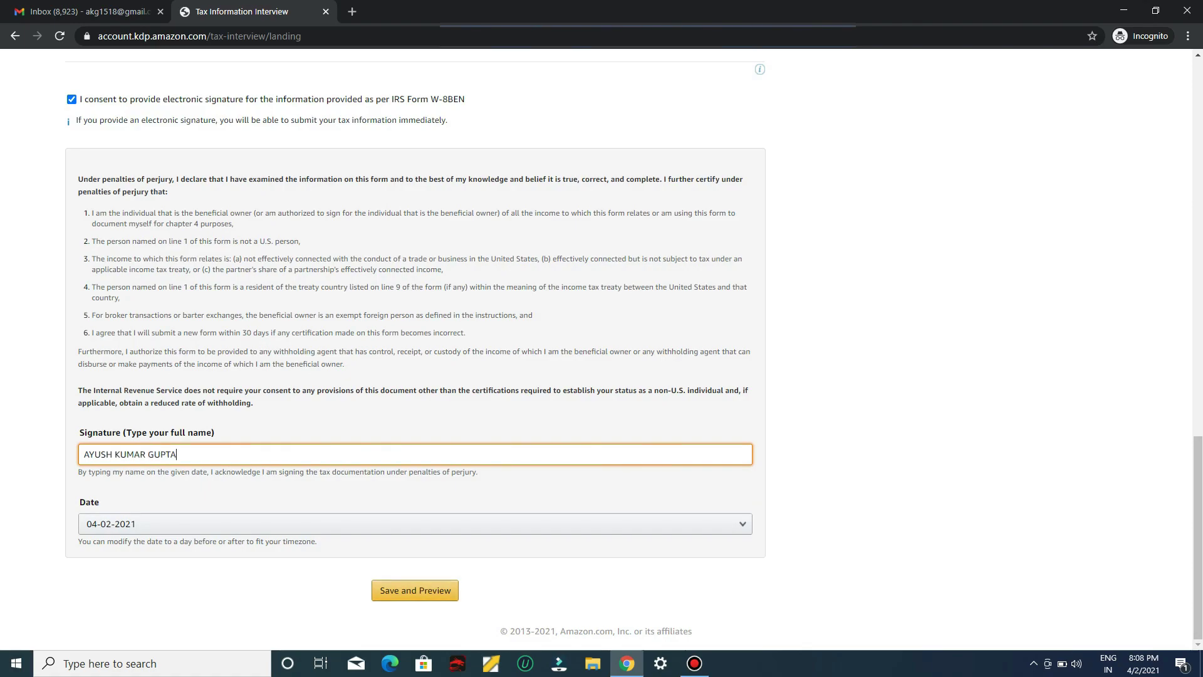
key("Return")
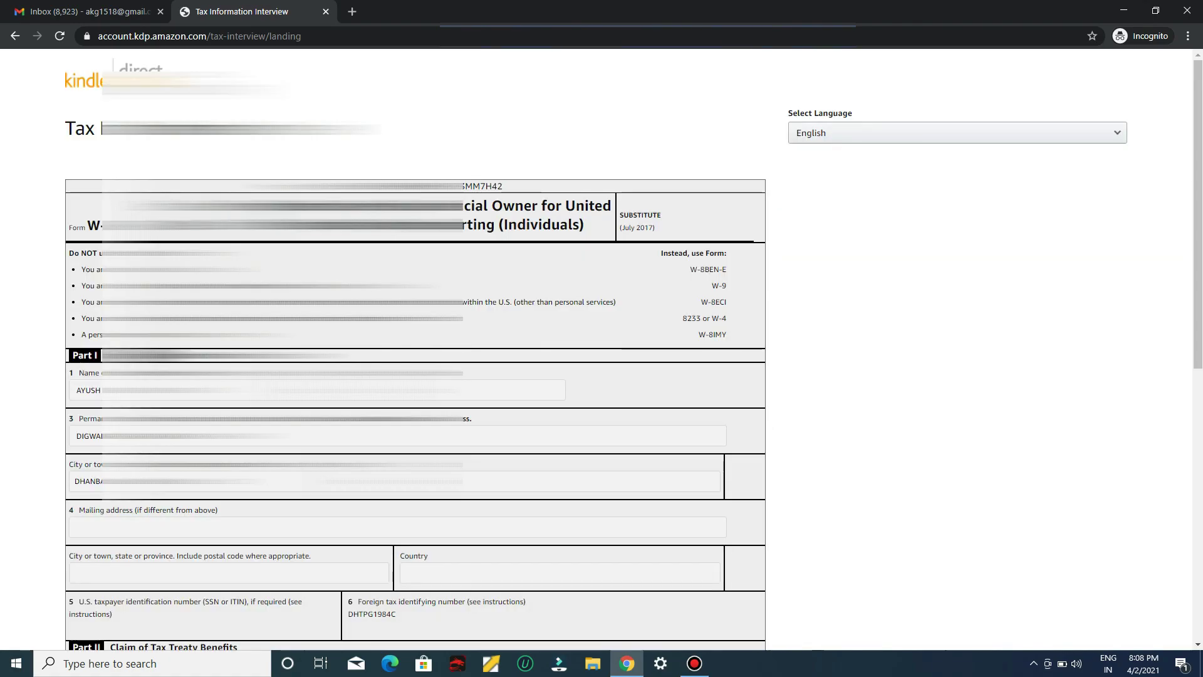
scroll(634, 352, "down", 1)
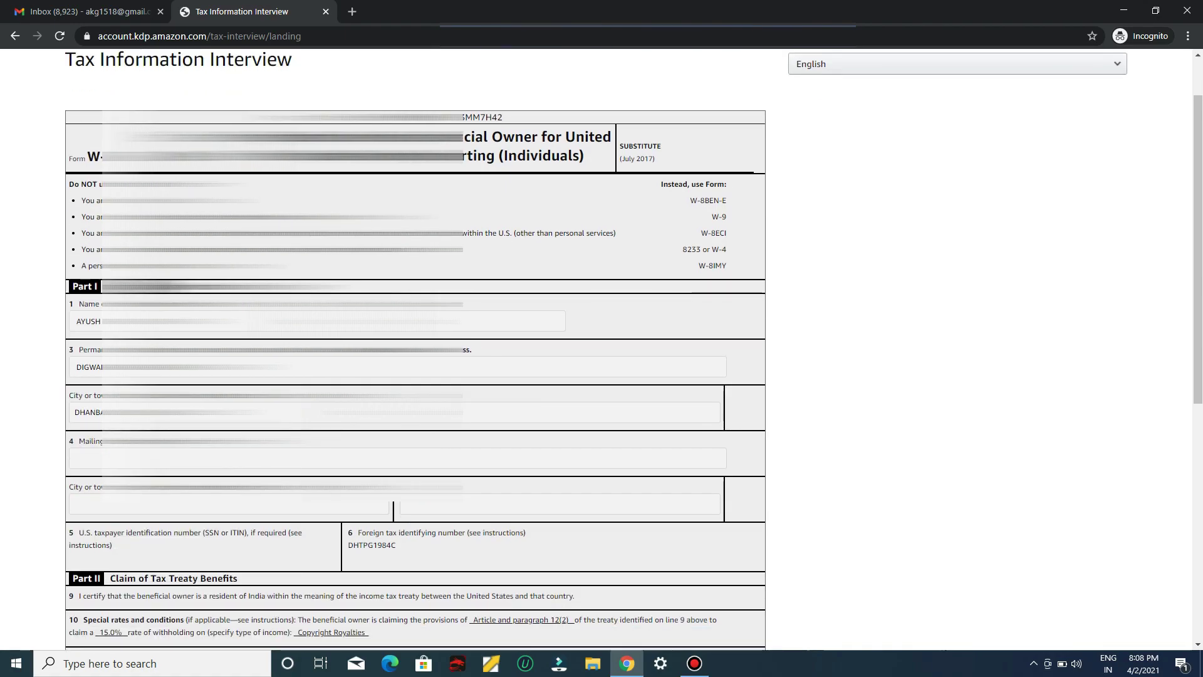
scroll(634, 349, "down", 7)
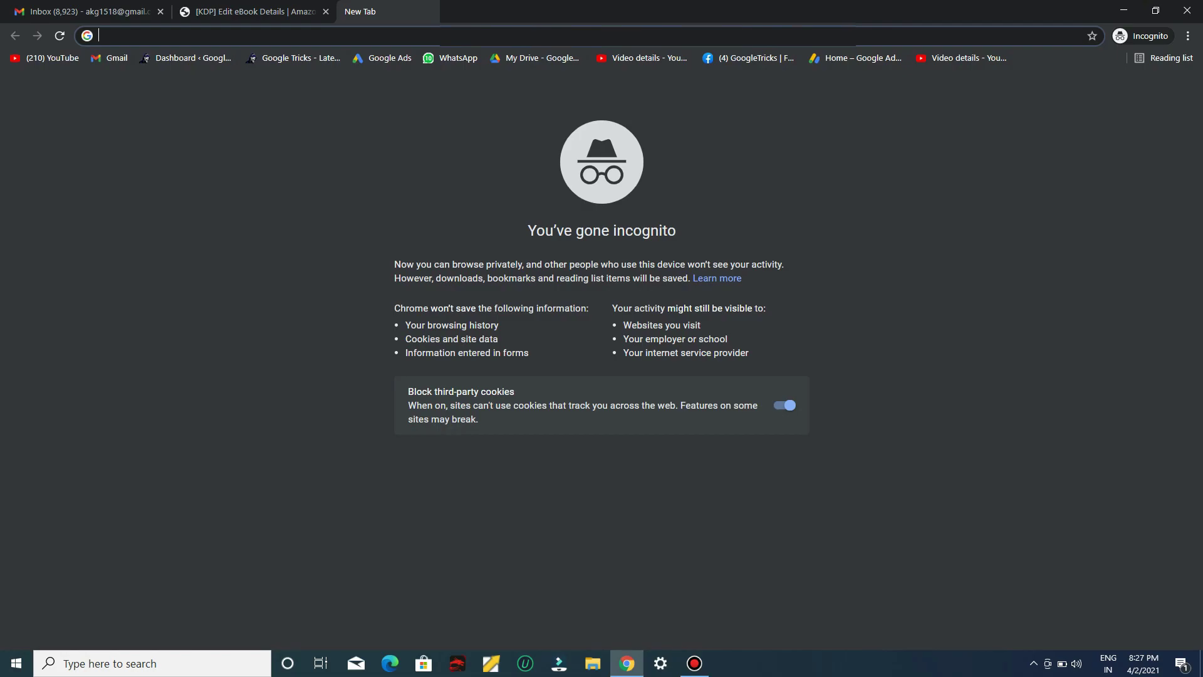
Load idplr.com in the new tab and browse its homepage
type("idplr.com")
key("Return")
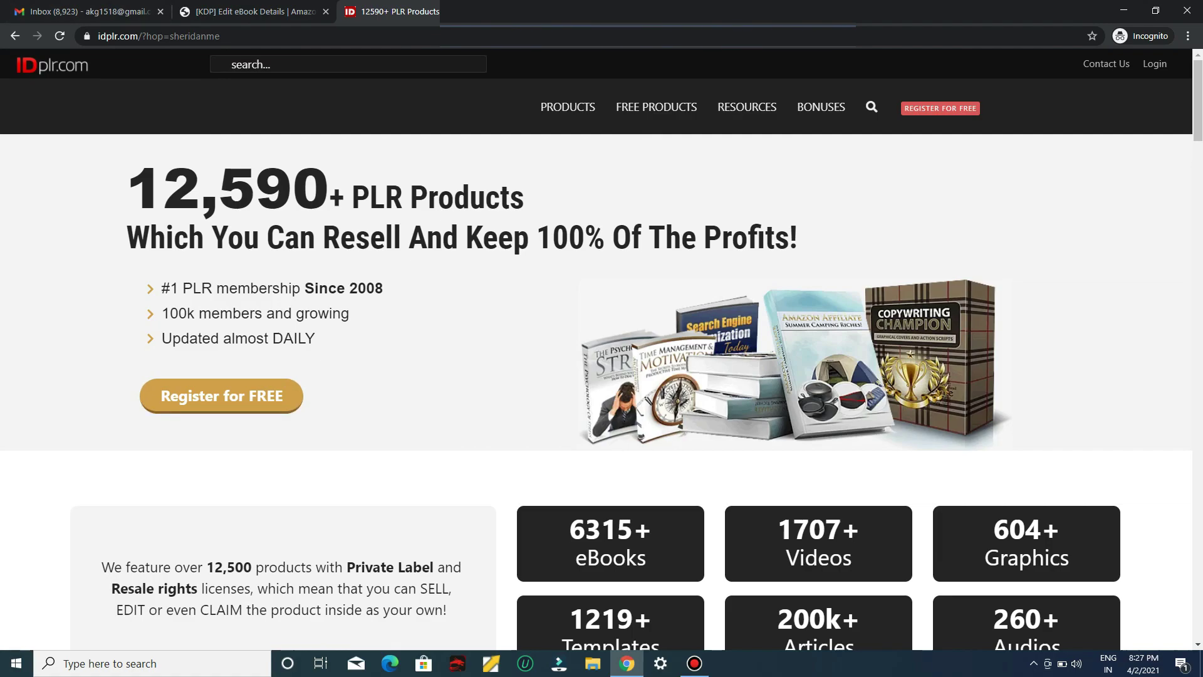
scroll(595, 351, "down", 2)
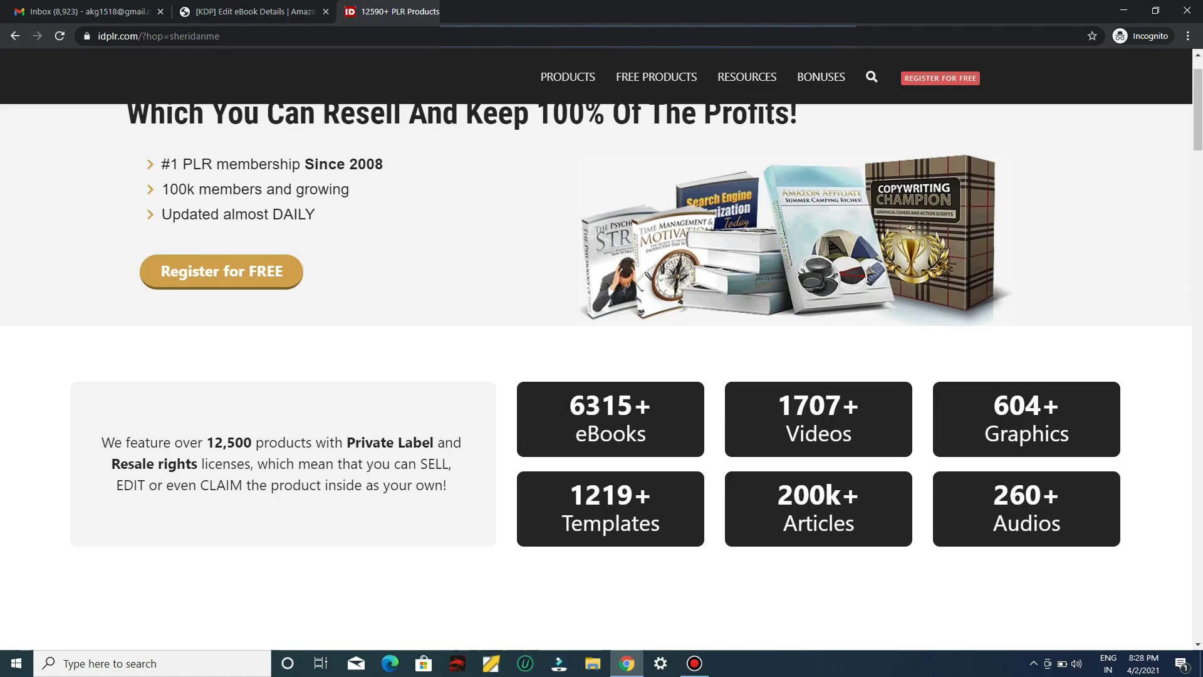
scroll(595, 351, "up", 2)
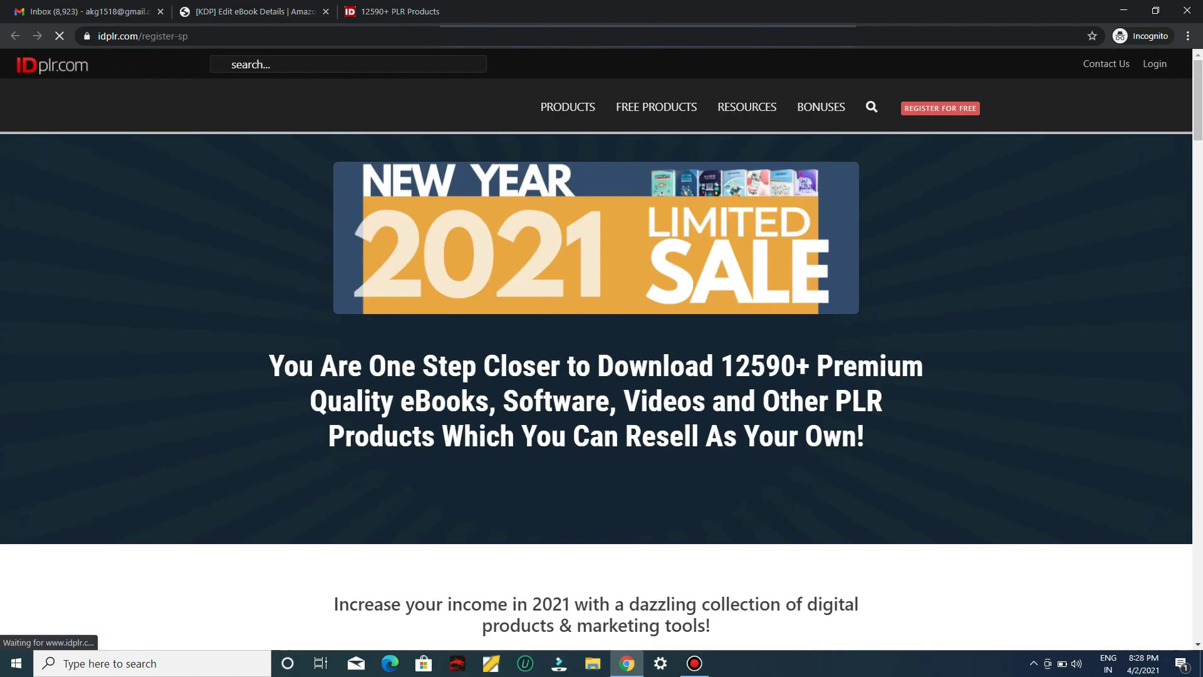
View the FREE members tab benefits and open the free registration form
scroll(596, 344, "down", 8)
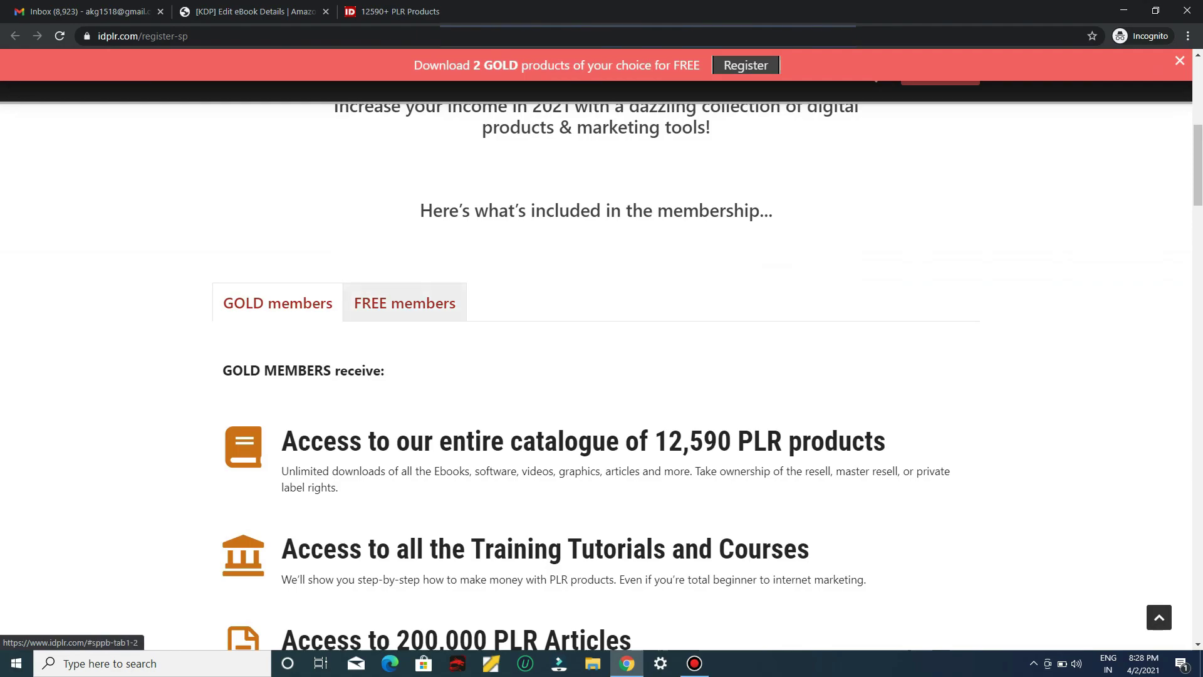
left_click(404, 303)
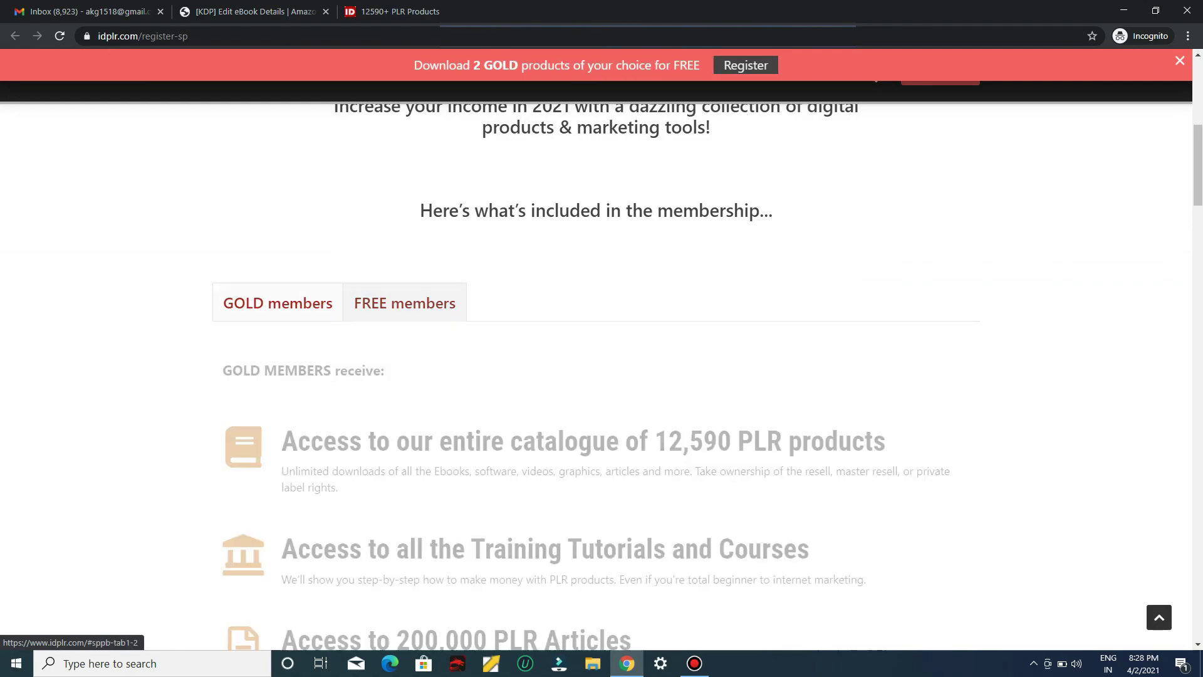
scroll(405, 303, "down", 1)
scroll(405, 221, "down", 1)
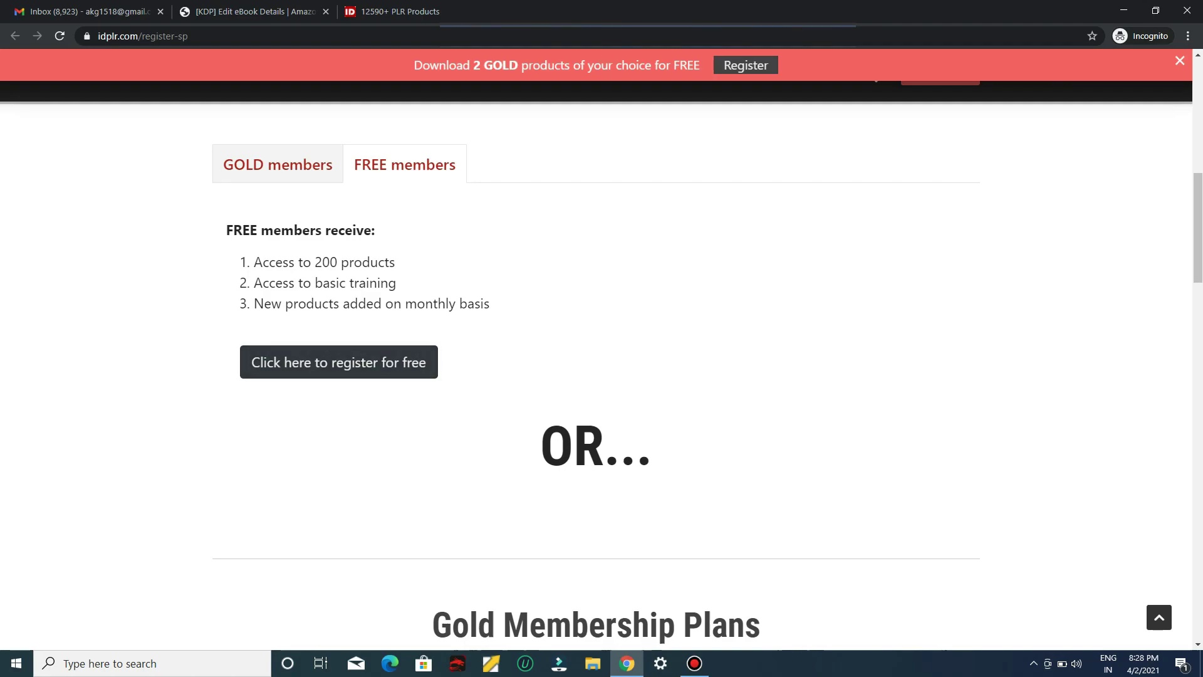
left_click(338, 362)
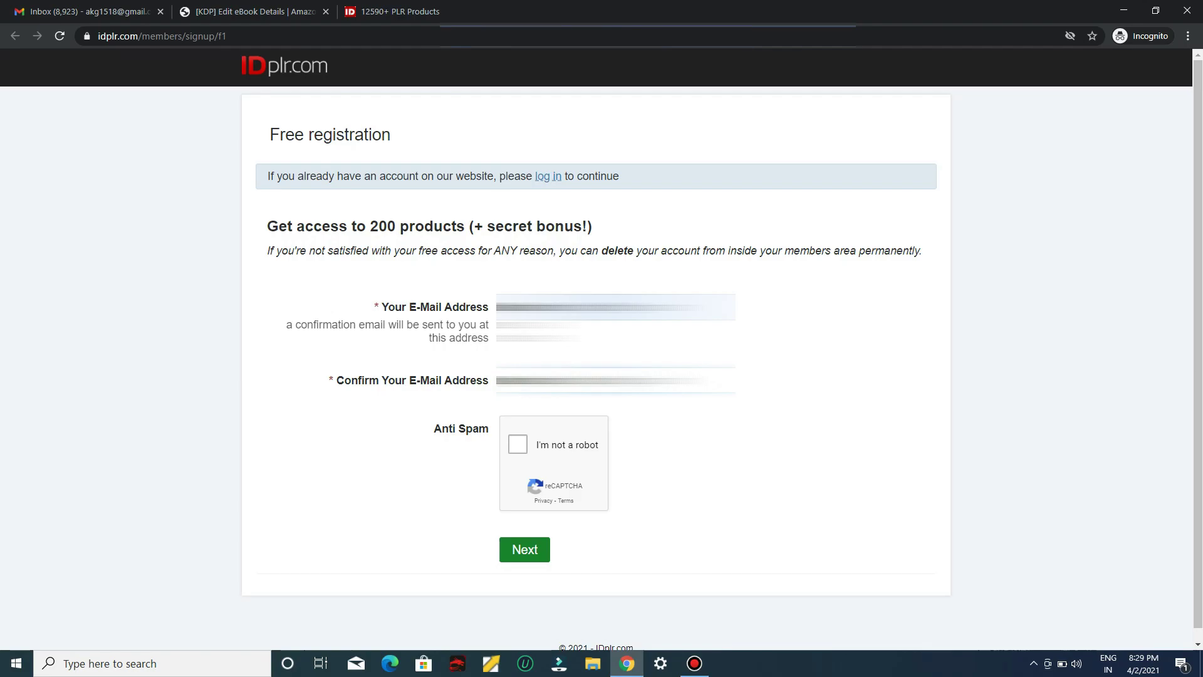
Pass the reCAPTCHA by selecting the chimney images, then submit the e-mail registration step
left_click(518, 444)
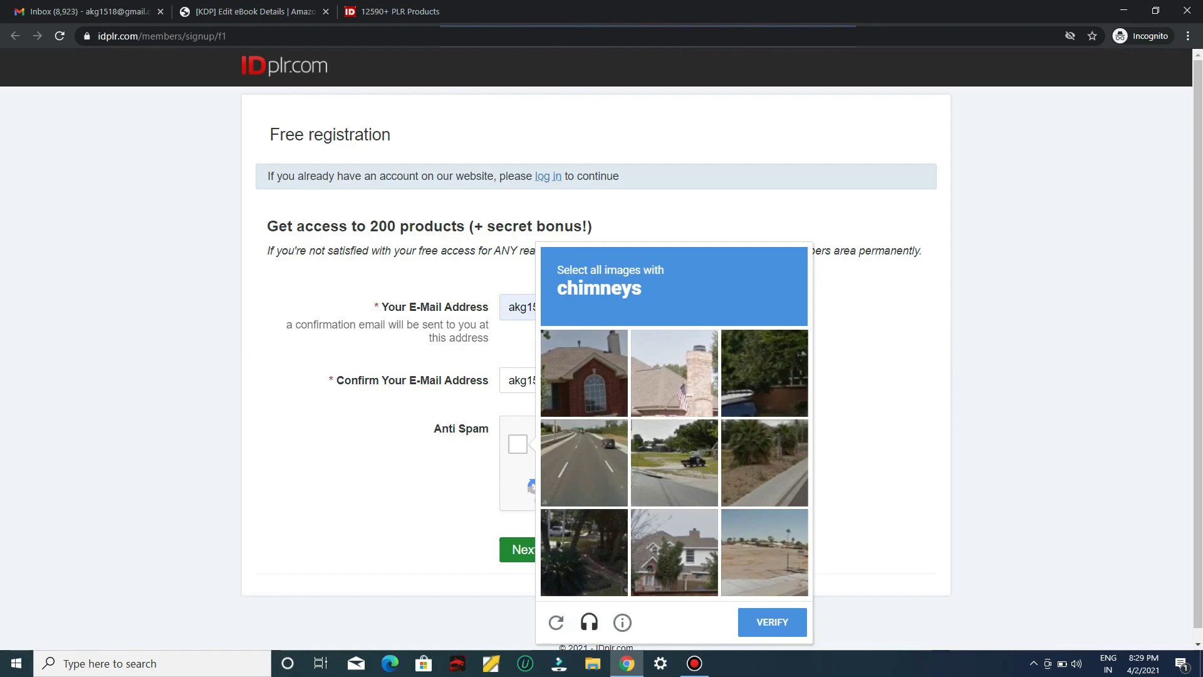
left_click(584, 373)
left_click(674, 373)
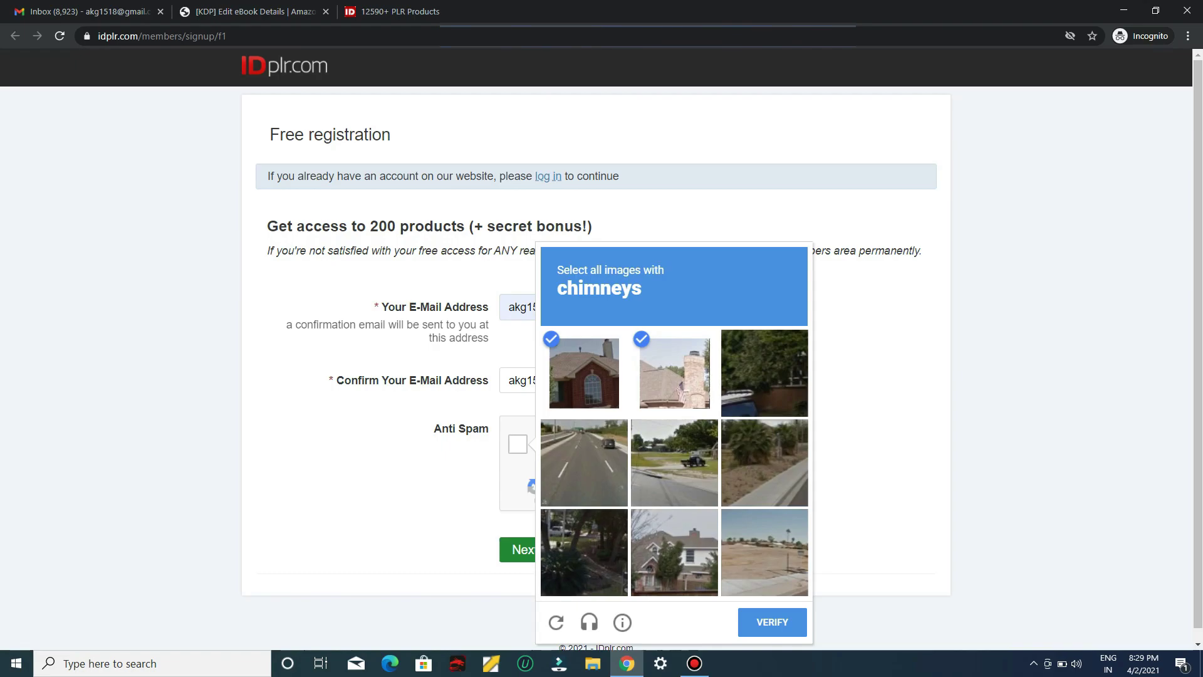
left_click(674, 552)
left_click(772, 622)
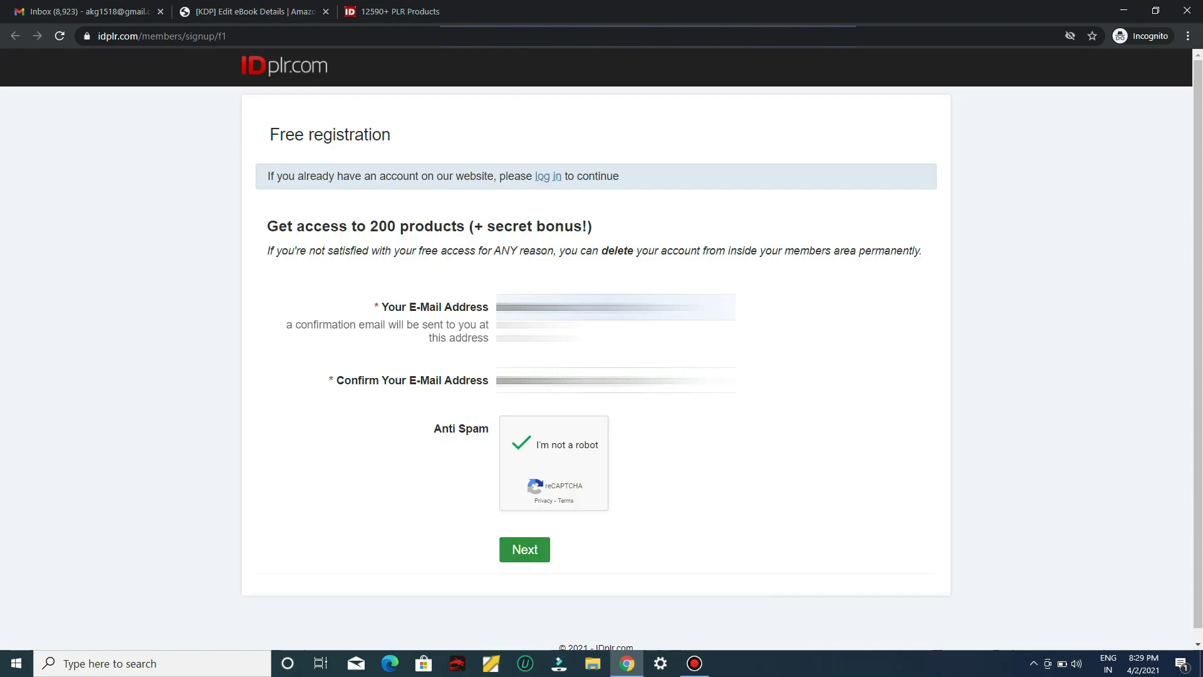
left_click(524, 548)
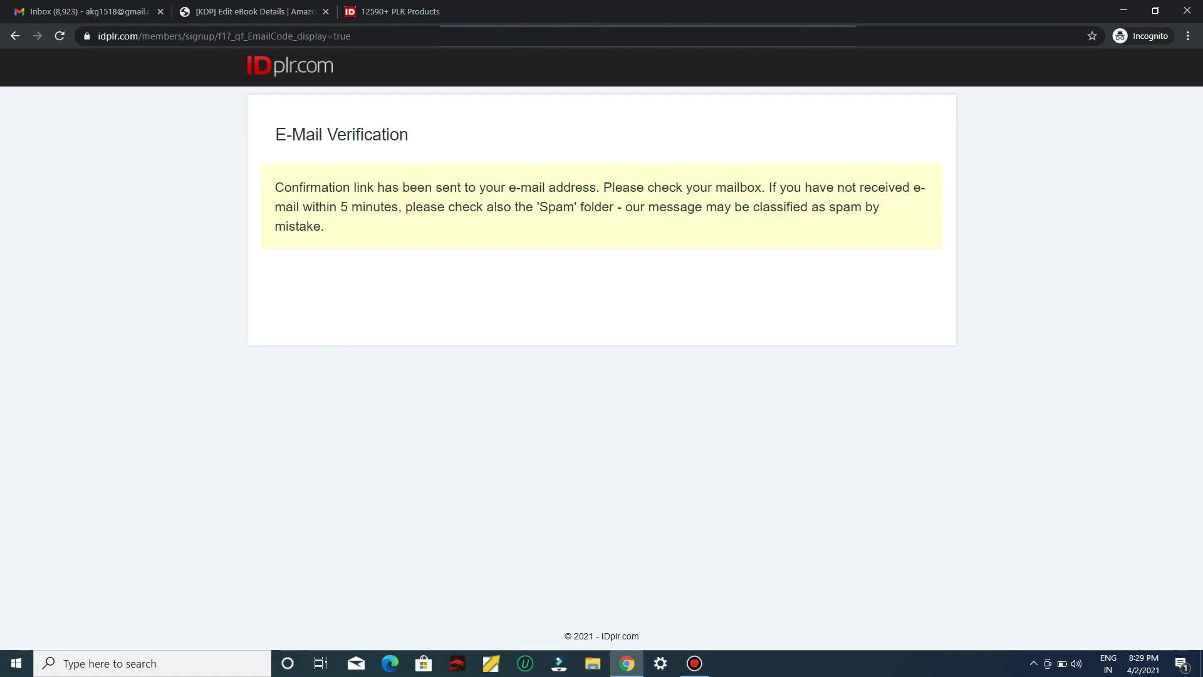
Open the IDPLR.com Account Verification email in Gmail and follow its activation link
key("ctrl+1")
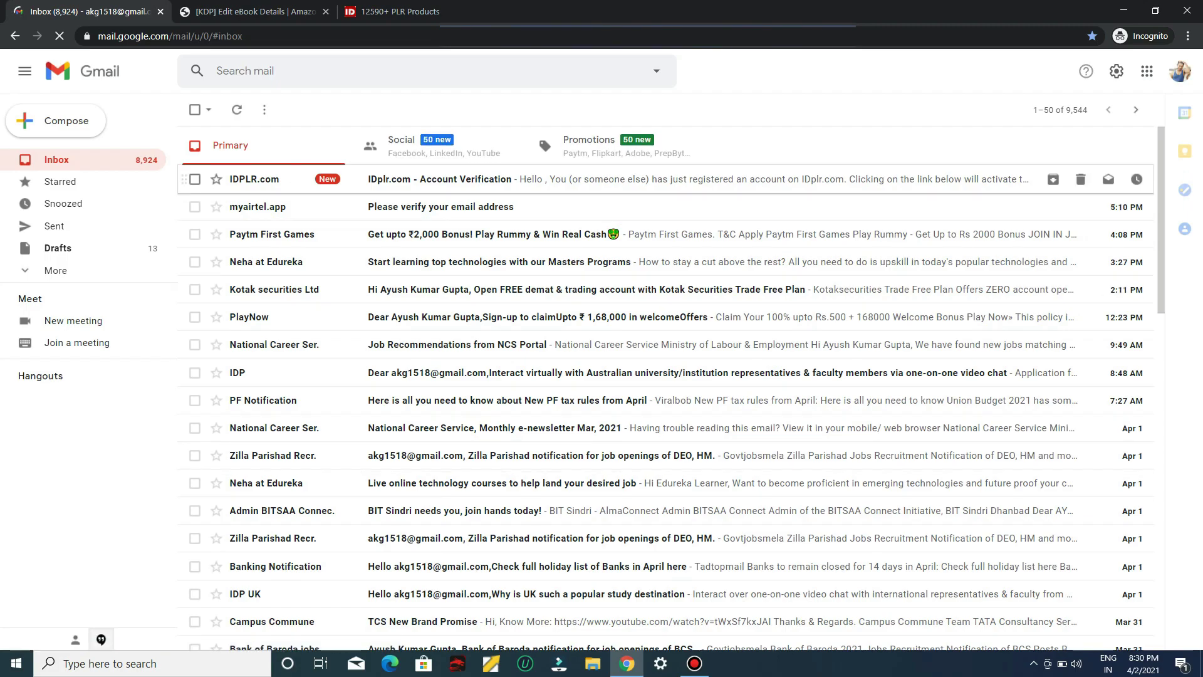
left_click(438, 179)
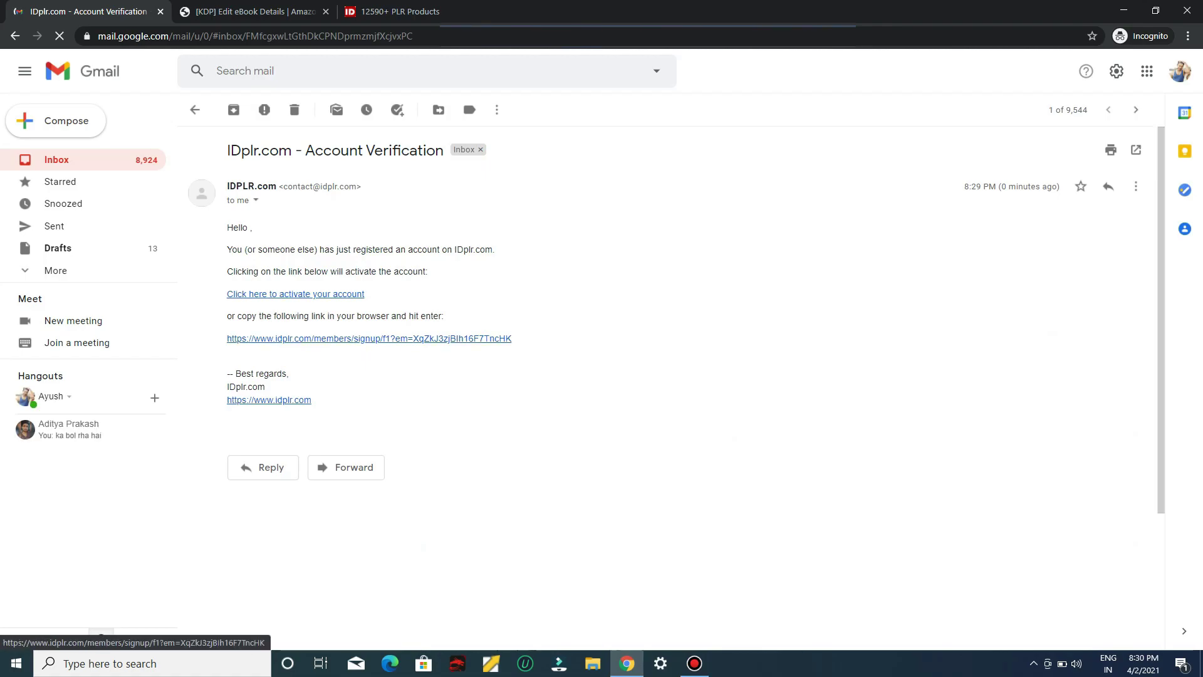
left_click(295, 294)
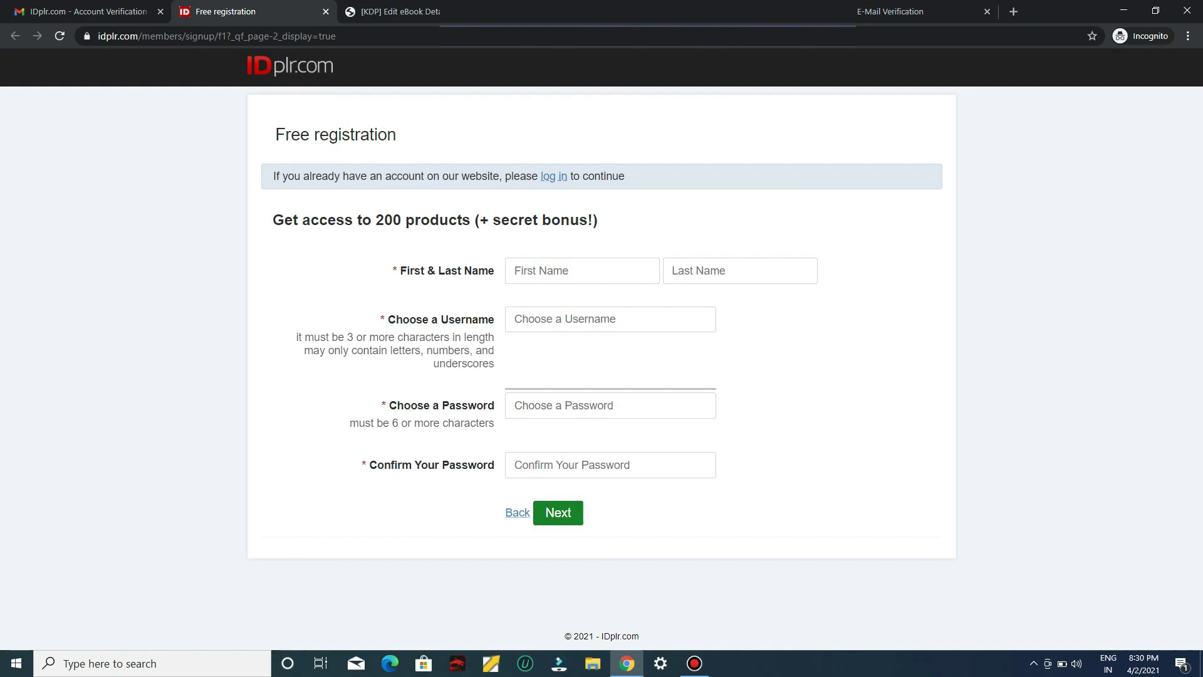
Enter the first and last name, a username and a matching password, then submit the registration
left_click(583, 271)
key("Tab")
key("Tab")
type("ayush1518")
key("Tab")
type("••••••••••")
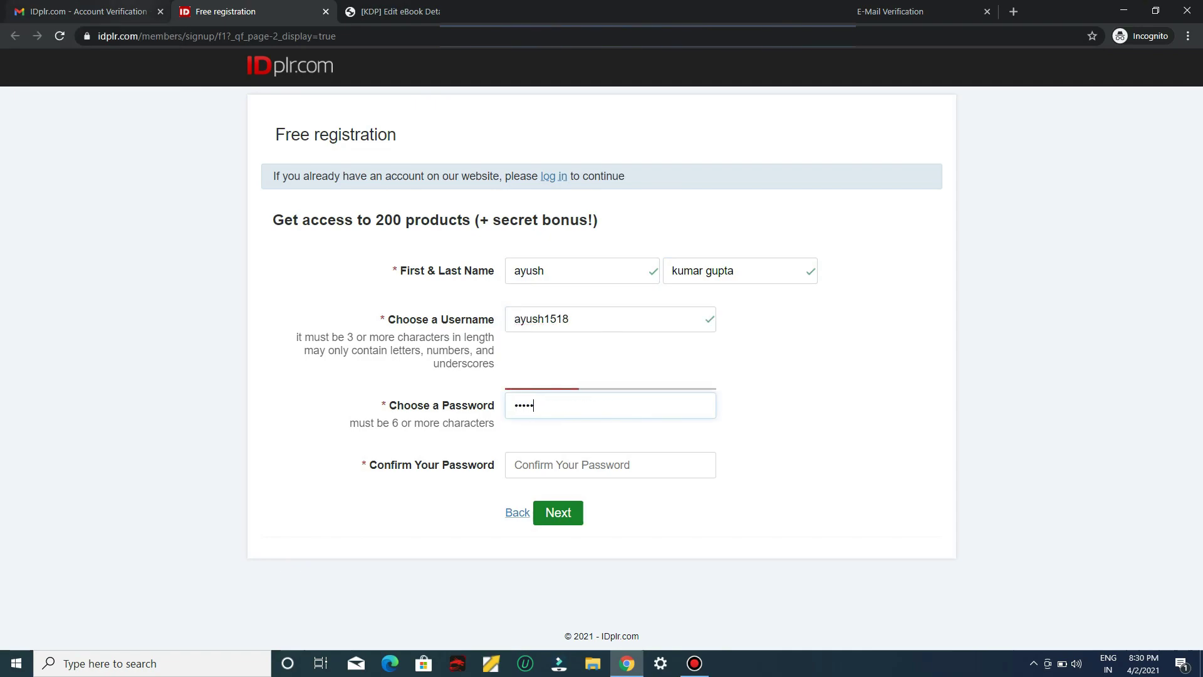
key("Tab")
type("••••••••••")
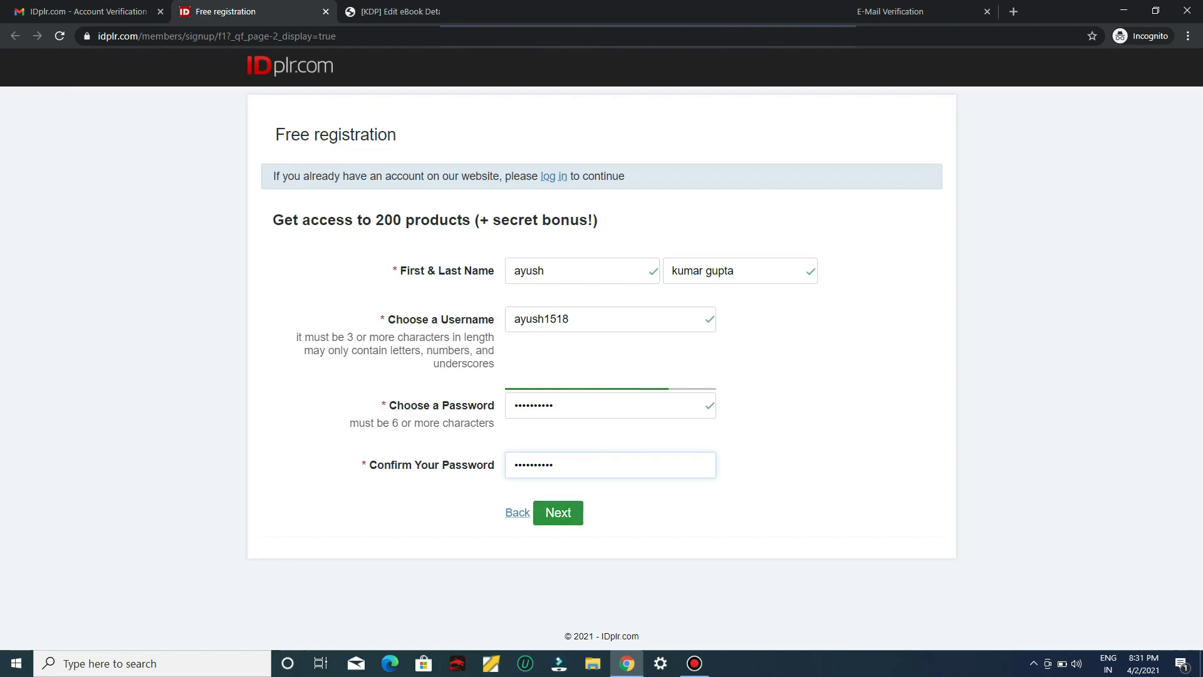
key("Return")
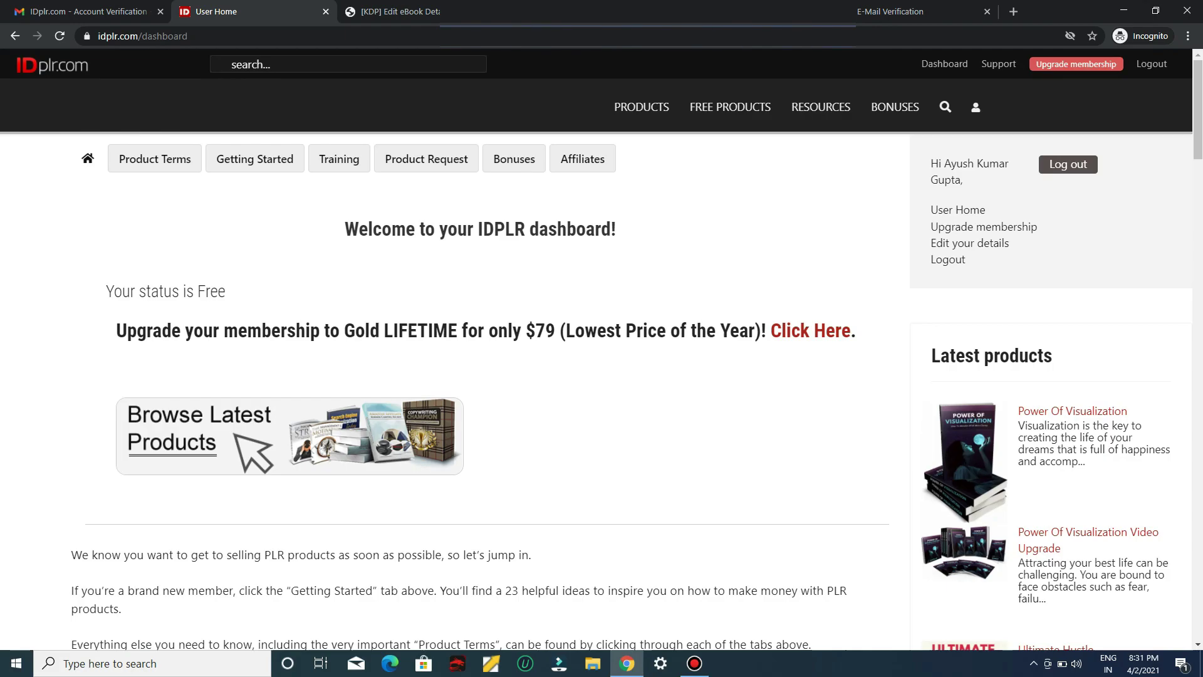
Browse the free eBooks catalogue and open the Internet Business Startup Kit Advanced product page
mouse_move(730, 107)
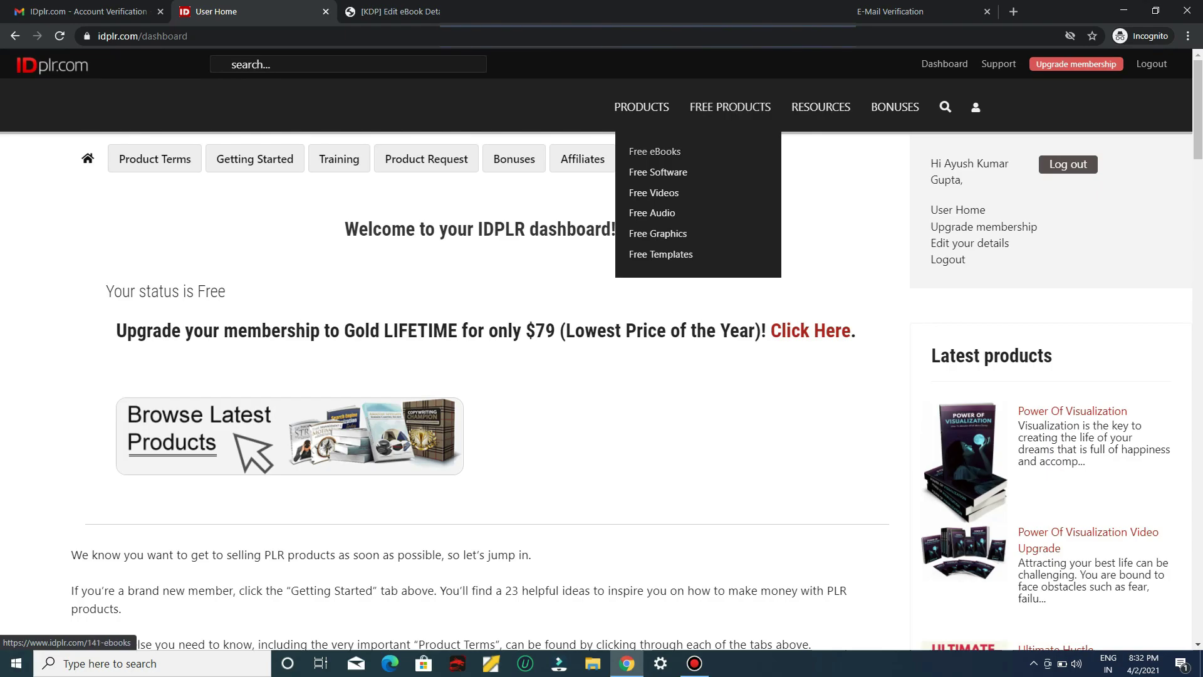
left_click(655, 151)
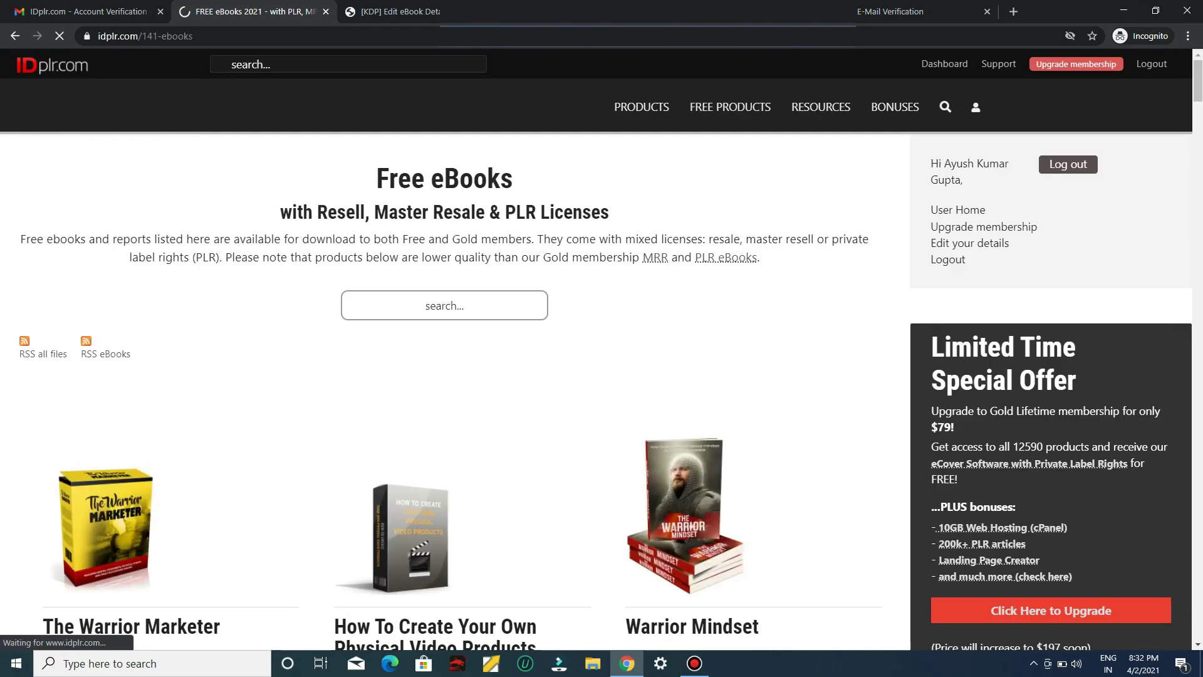
scroll(601, 351, "down", 4)
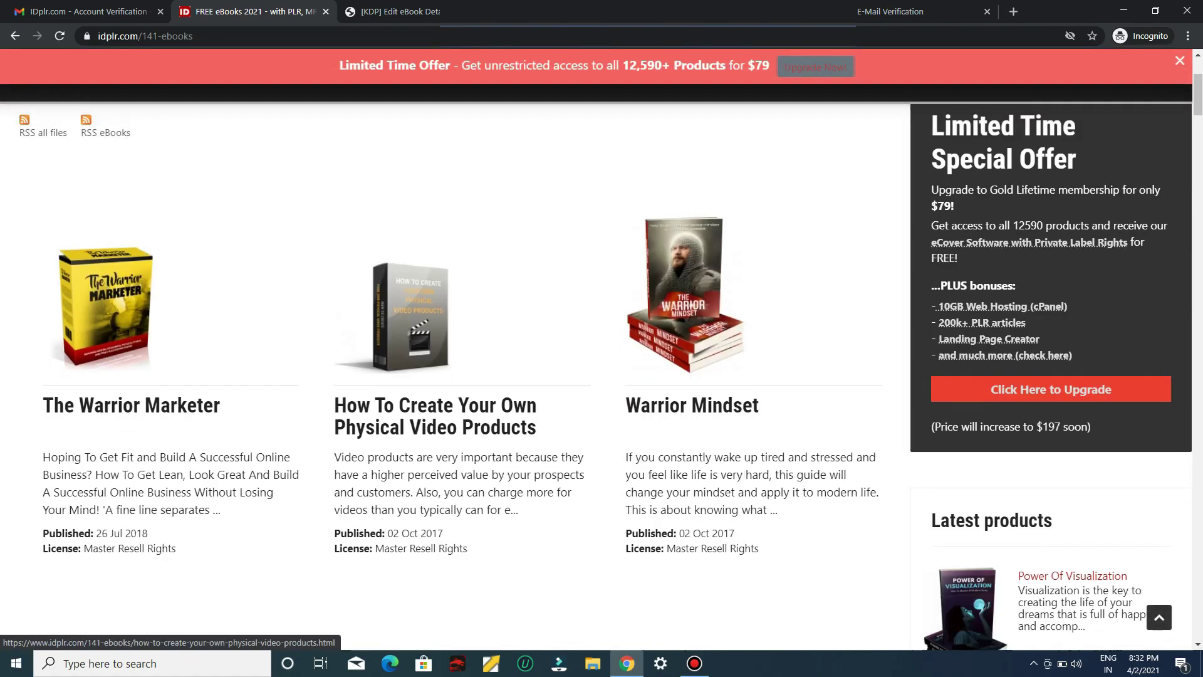
scroll(602, 376, "down", 3)
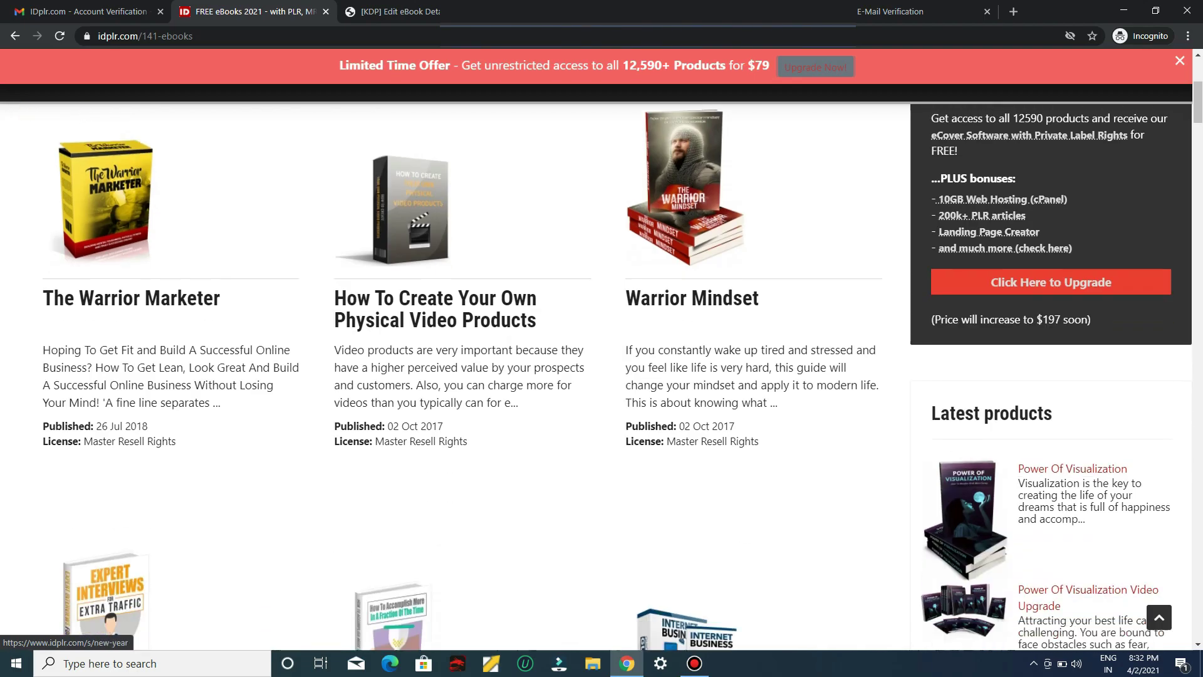
scroll(602, 376, "down", 3)
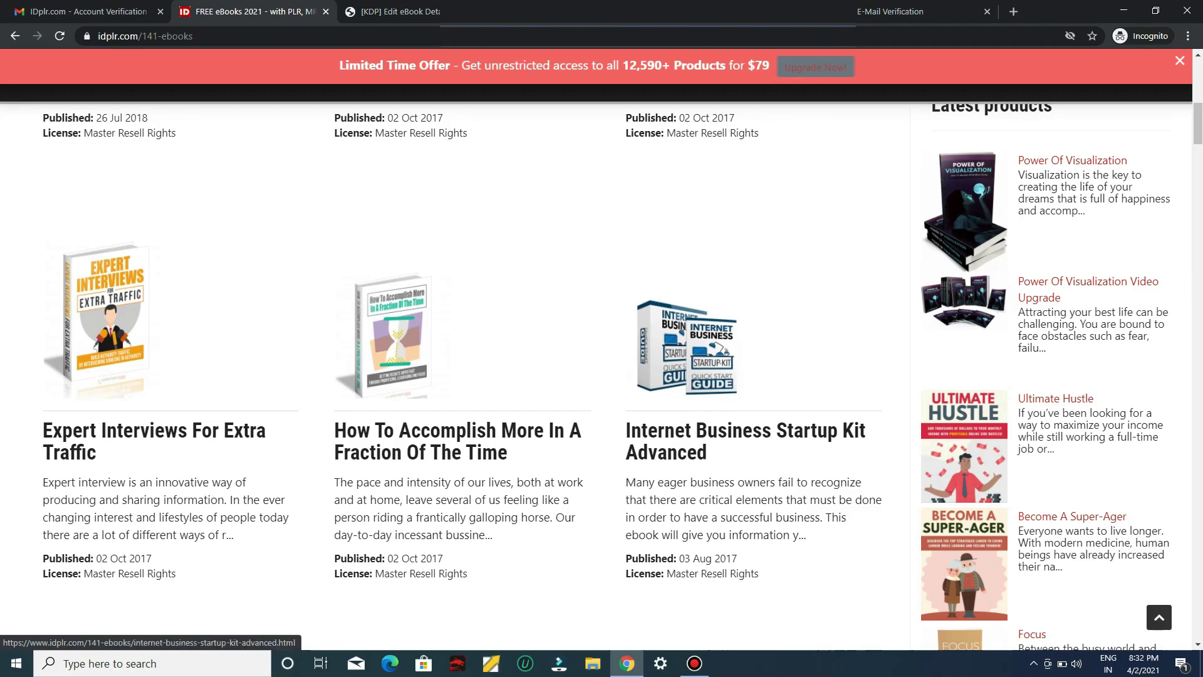
left_click(808, 431)
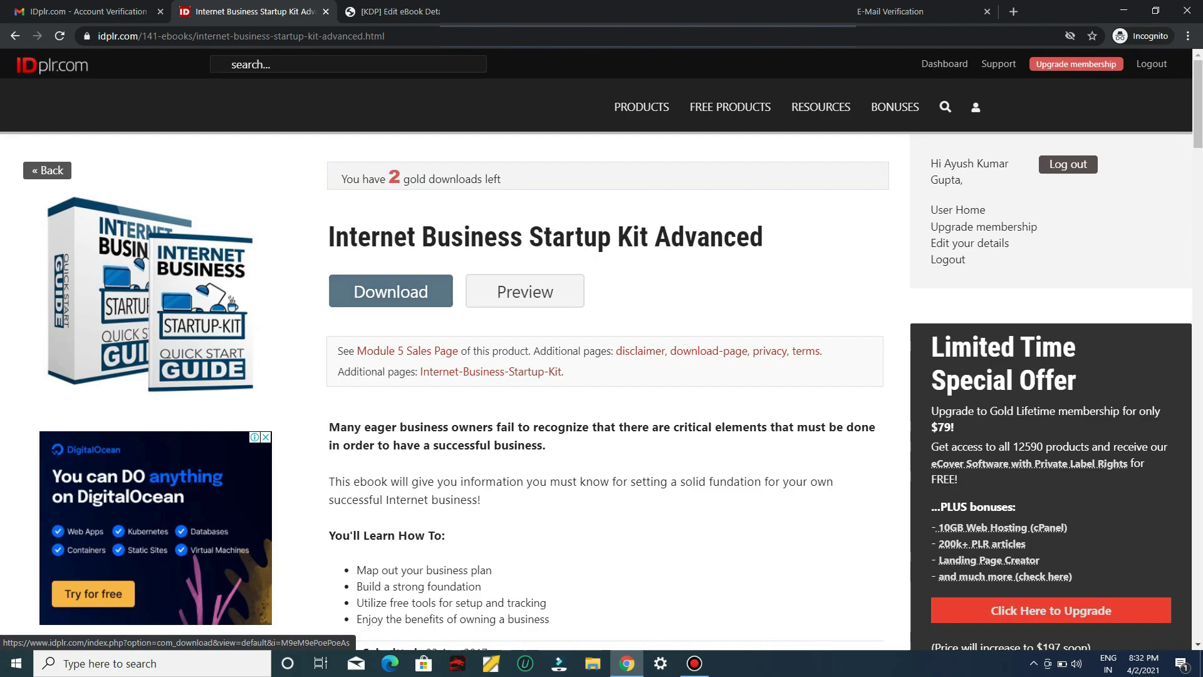
Download the Internet Business Startup Kit Advanced package and locate its archive in New folder
scroll(602, 376, "down", 7)
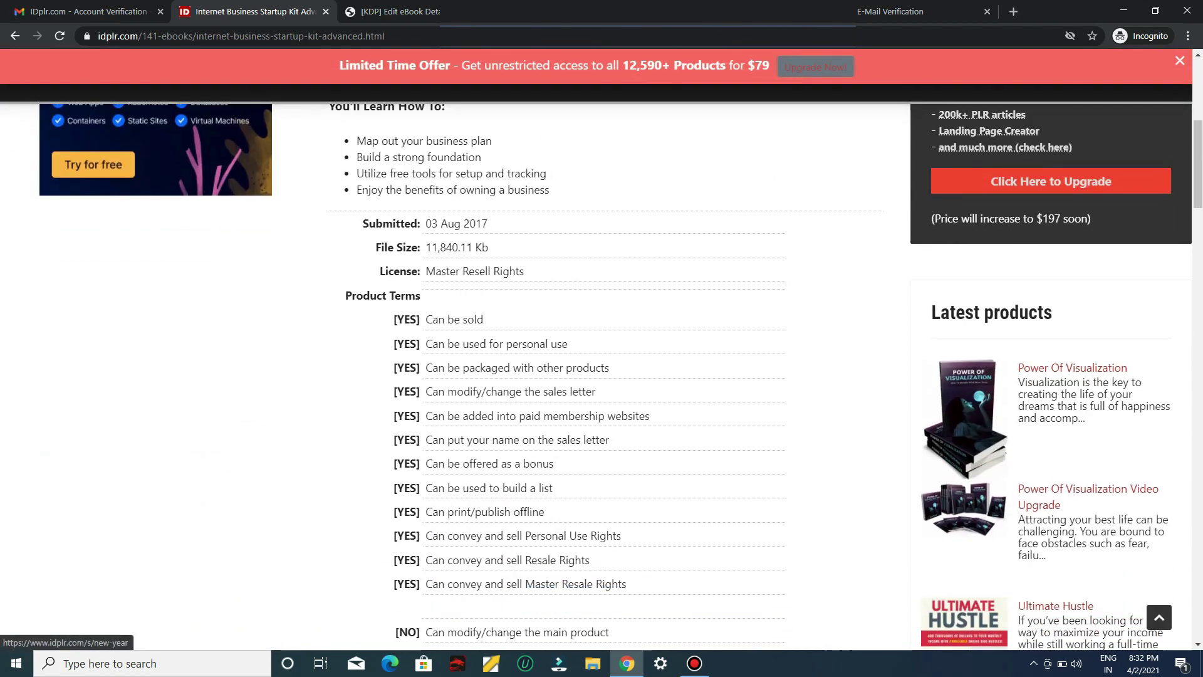
scroll(602, 376, "down", 2)
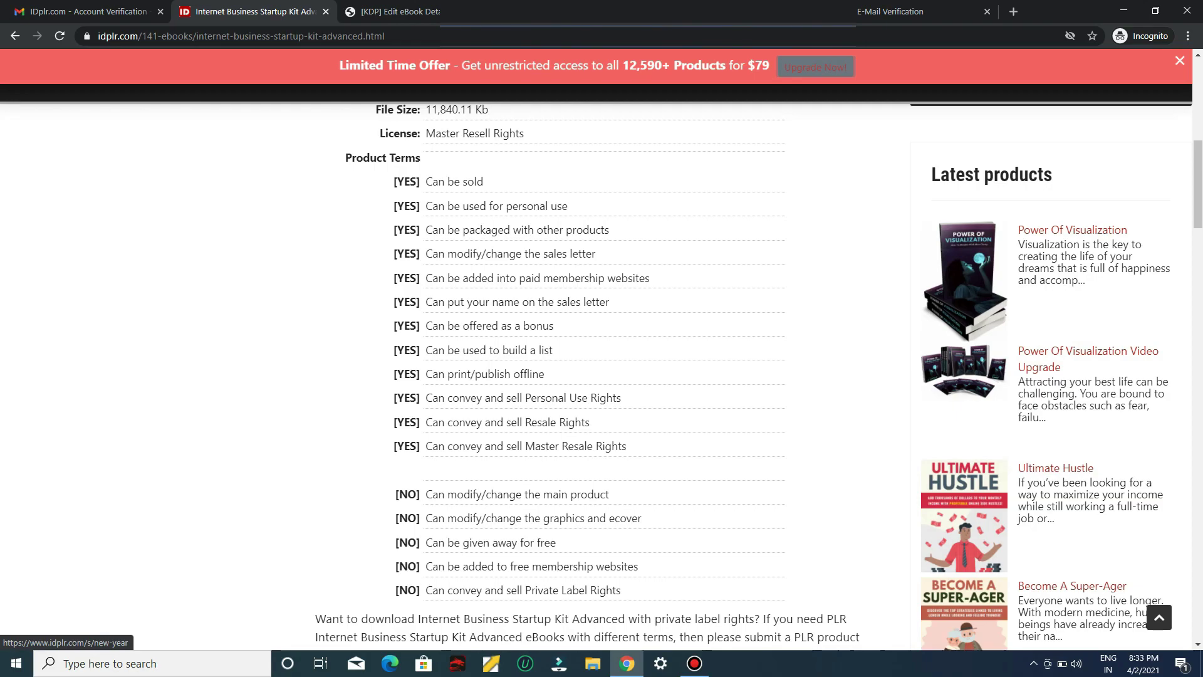
scroll(391, 291, "up", 10)
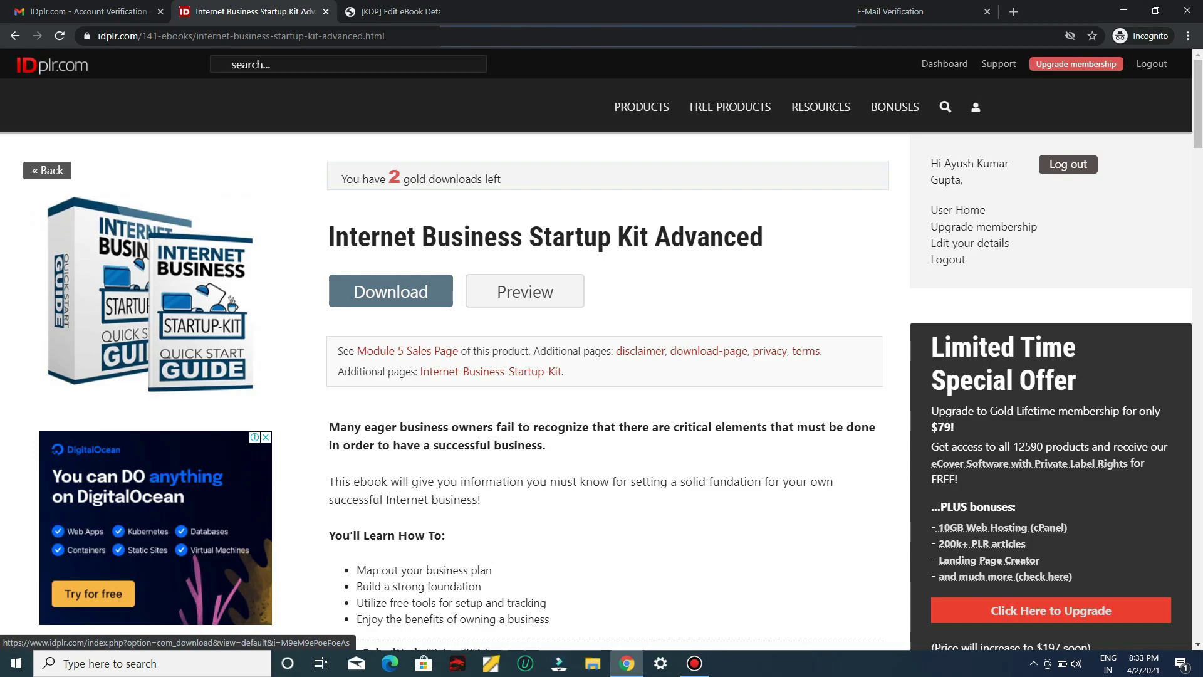
left_click(391, 291)
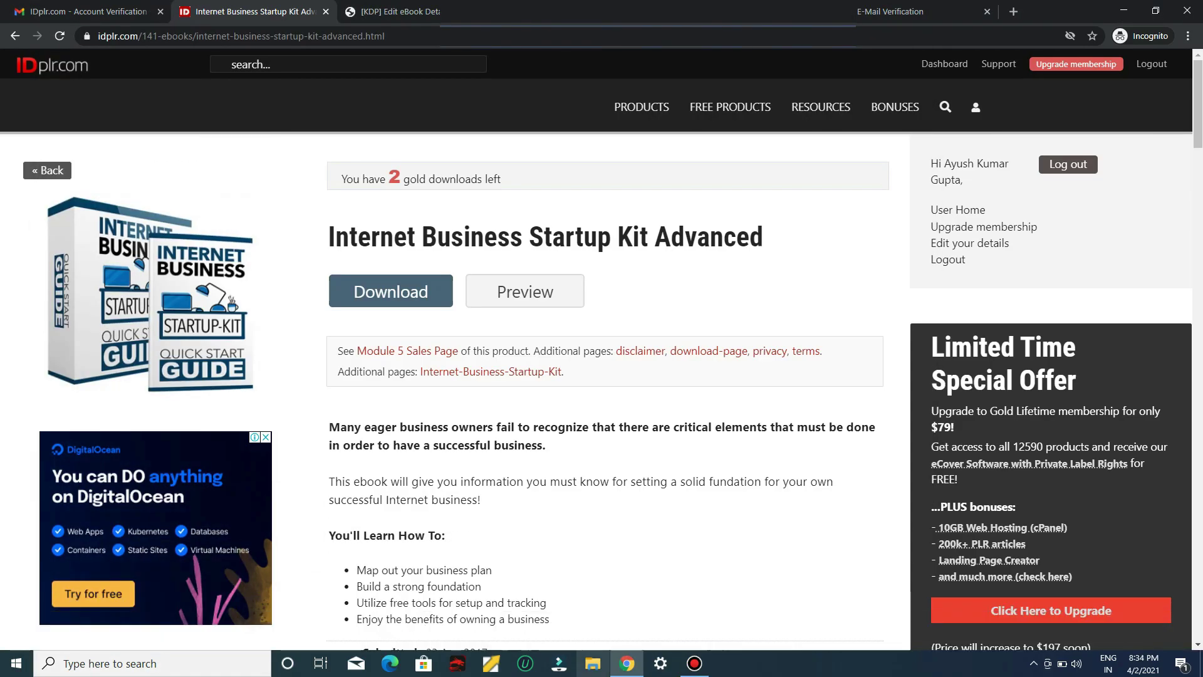
key("super+e")
right_click(258, 208)
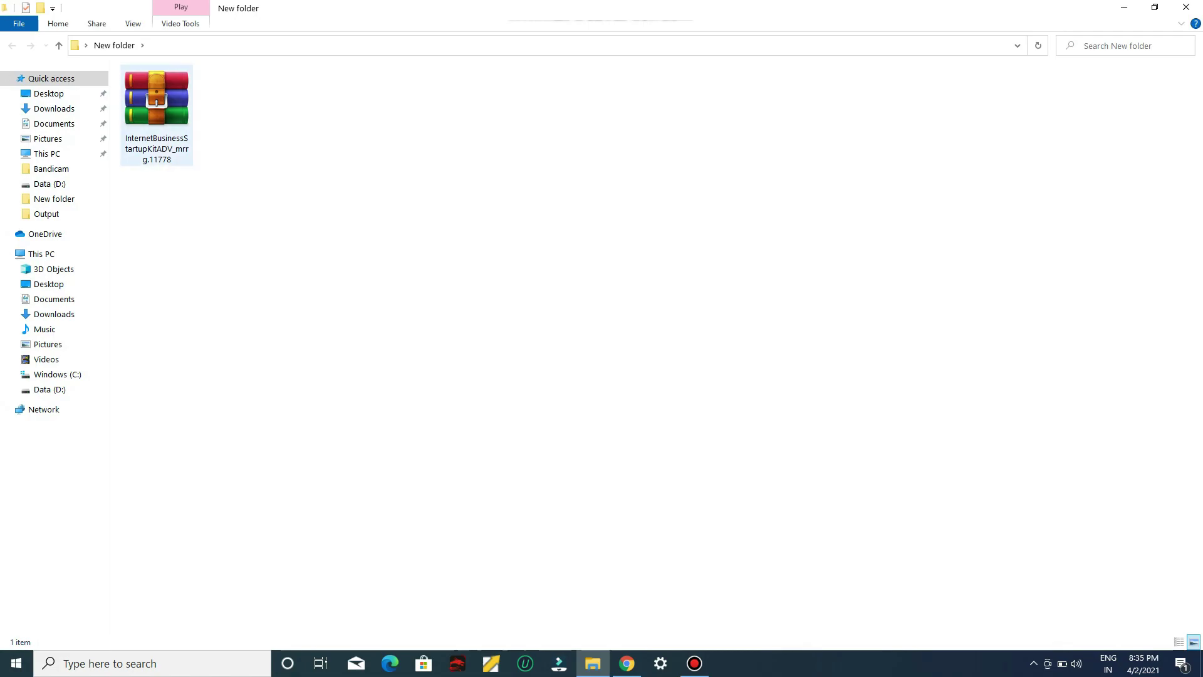
Extract the downloaded RAR archive here with Extract Here
left_click(155, 116)
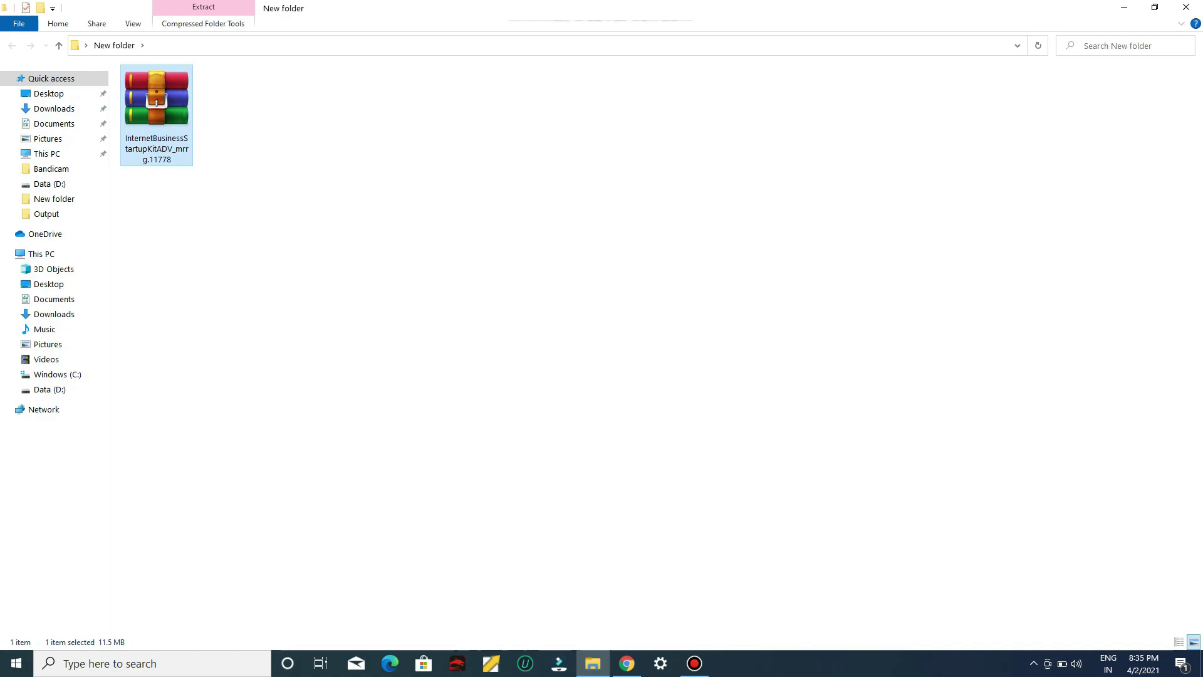
right_click(154, 117)
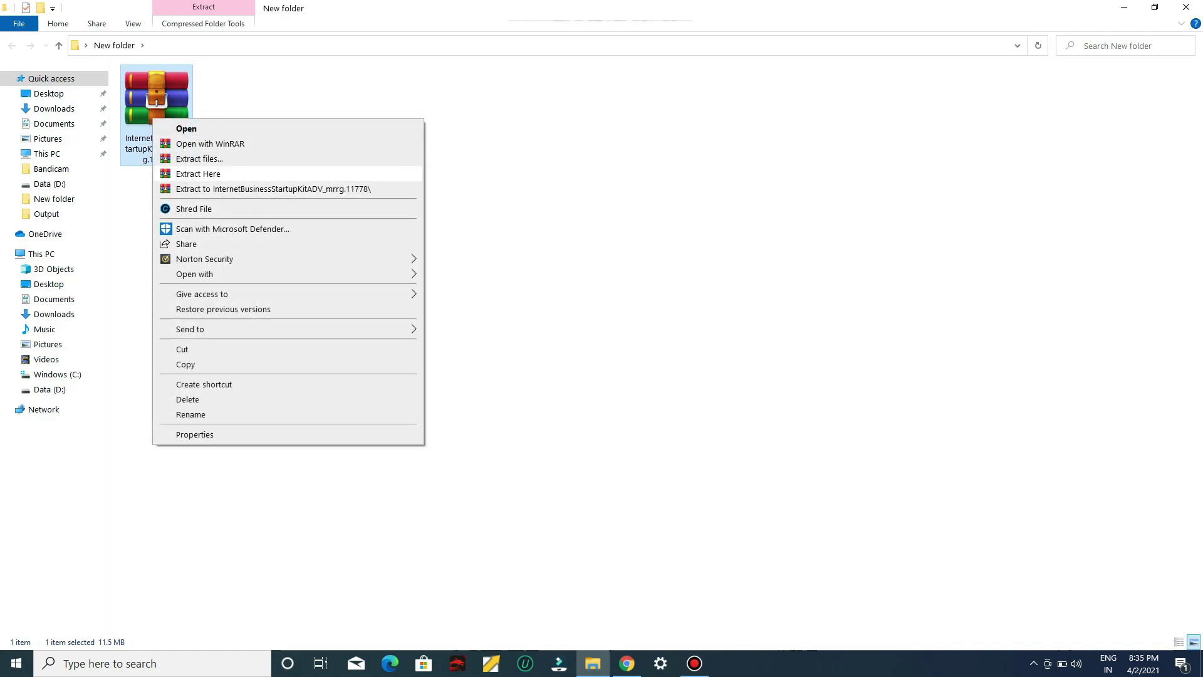
left_click(198, 173)
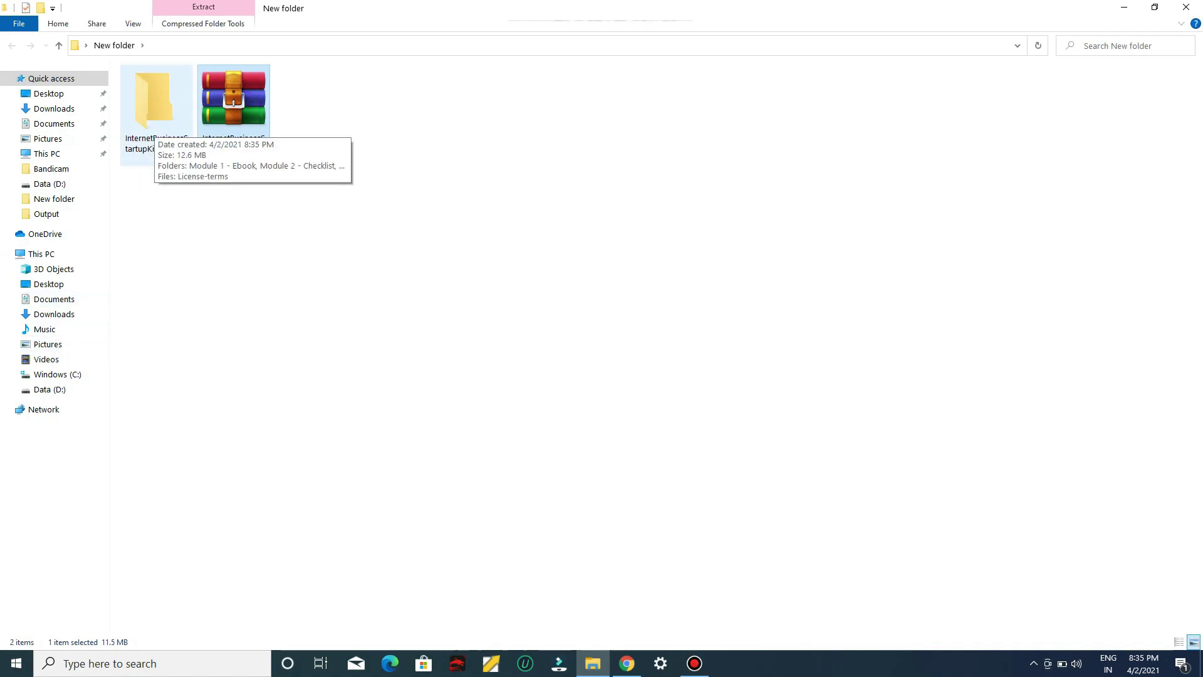
Browse the extracted folder's Module 5 - Sales Page, then open License-terms.pdf
double_click(153, 103)
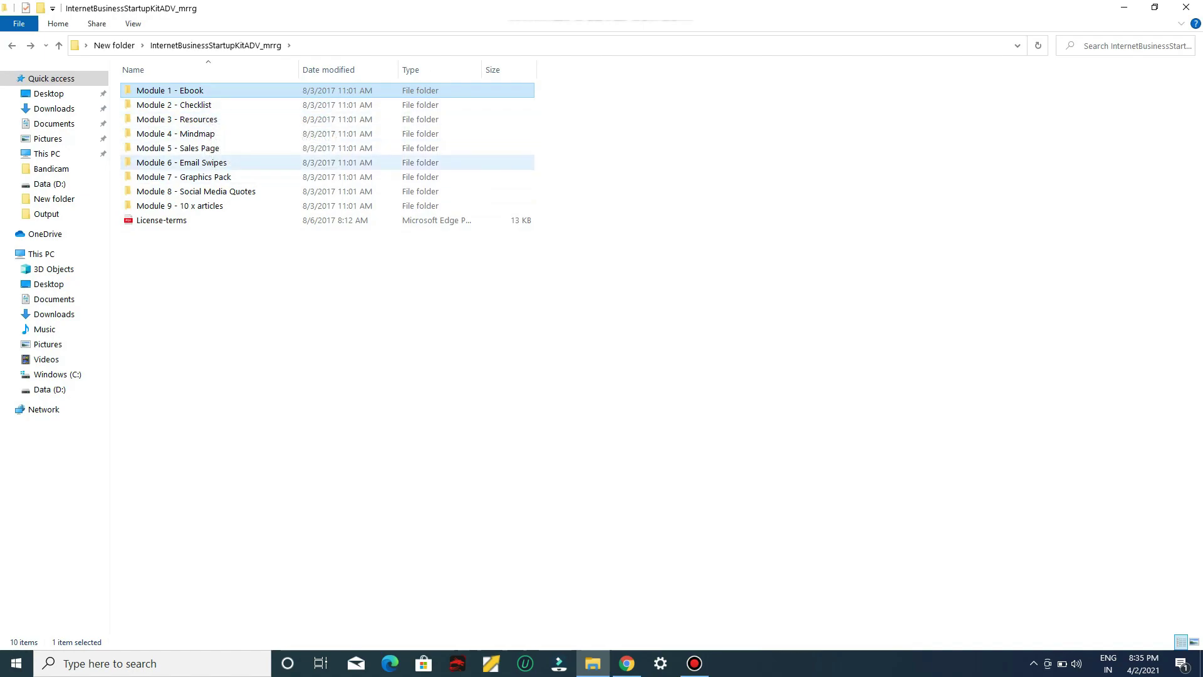
left_click(188, 147)
key("Return")
left_click(149, 148)
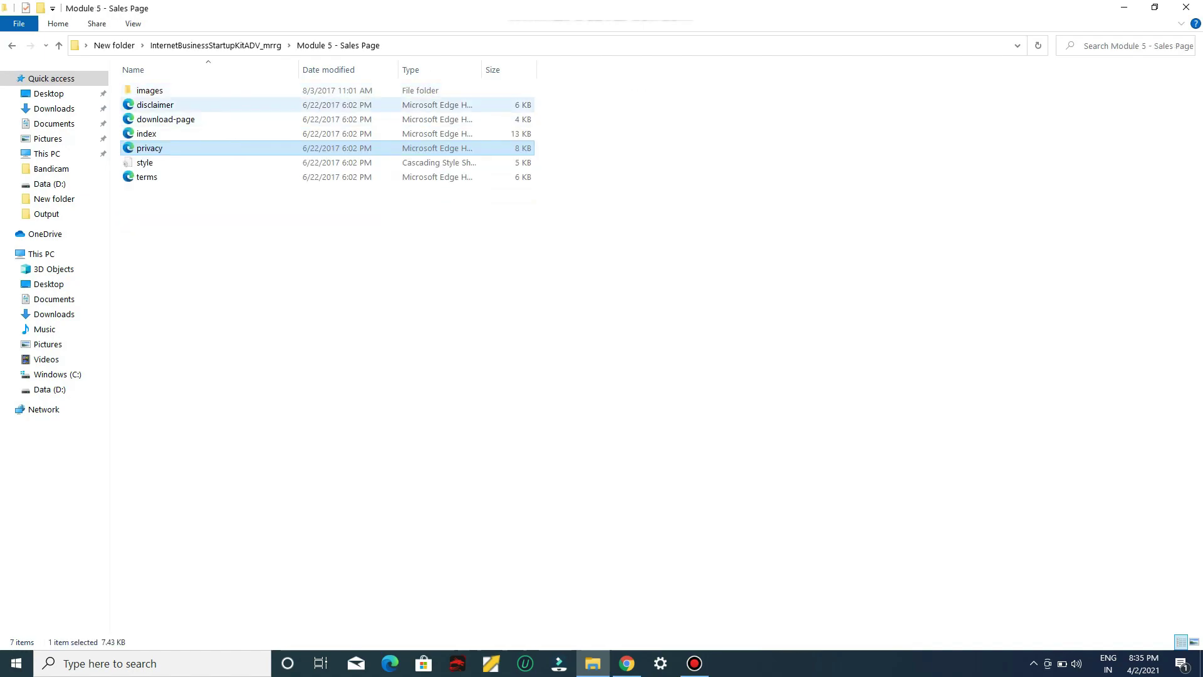
key("BackSpace")
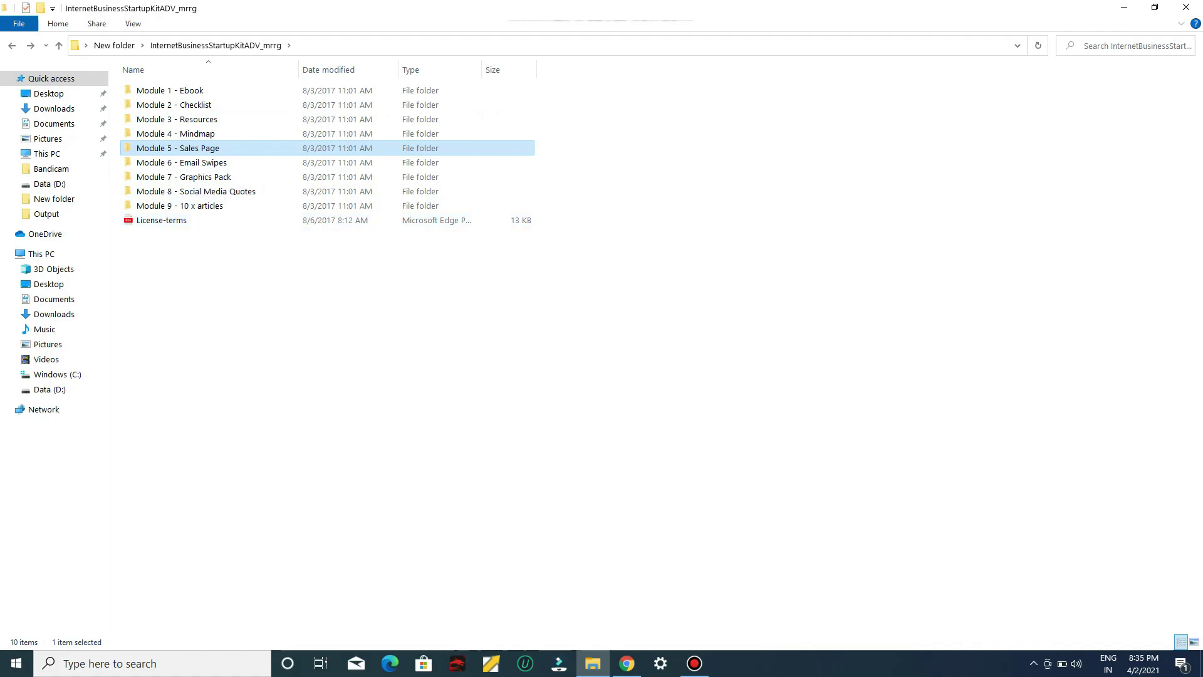
double_click(161, 220)
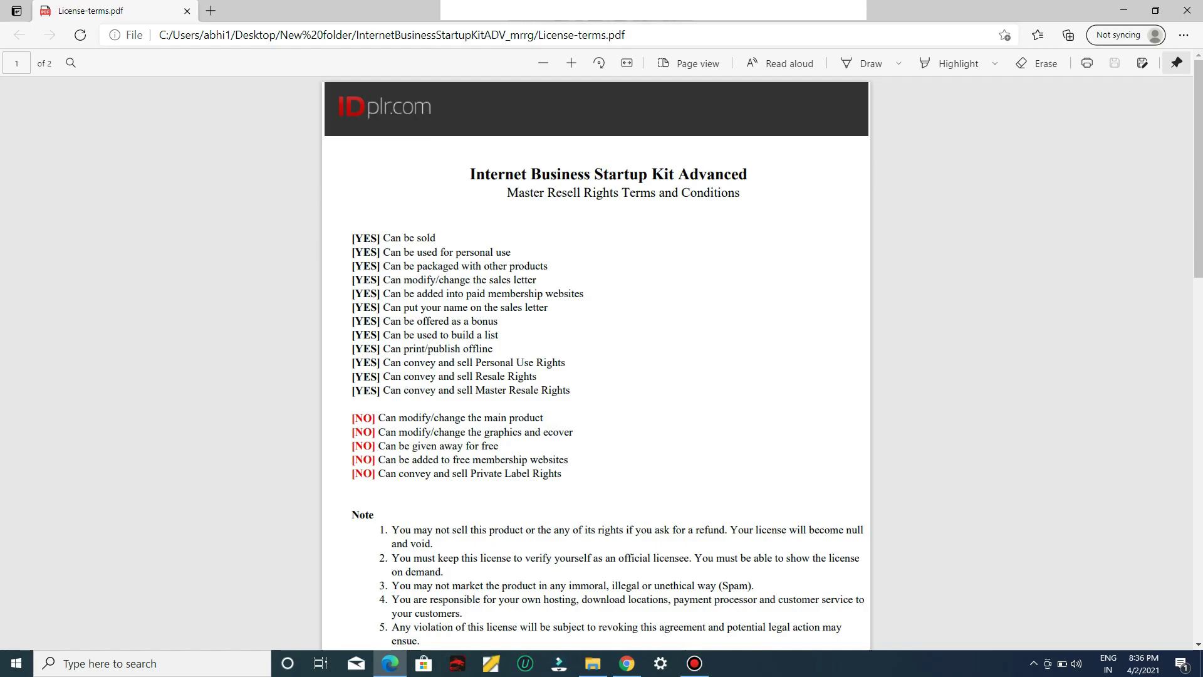
Leave the license PDF for File Explorer and open the Module 1 - Ebook folder
key("alt+Tab")
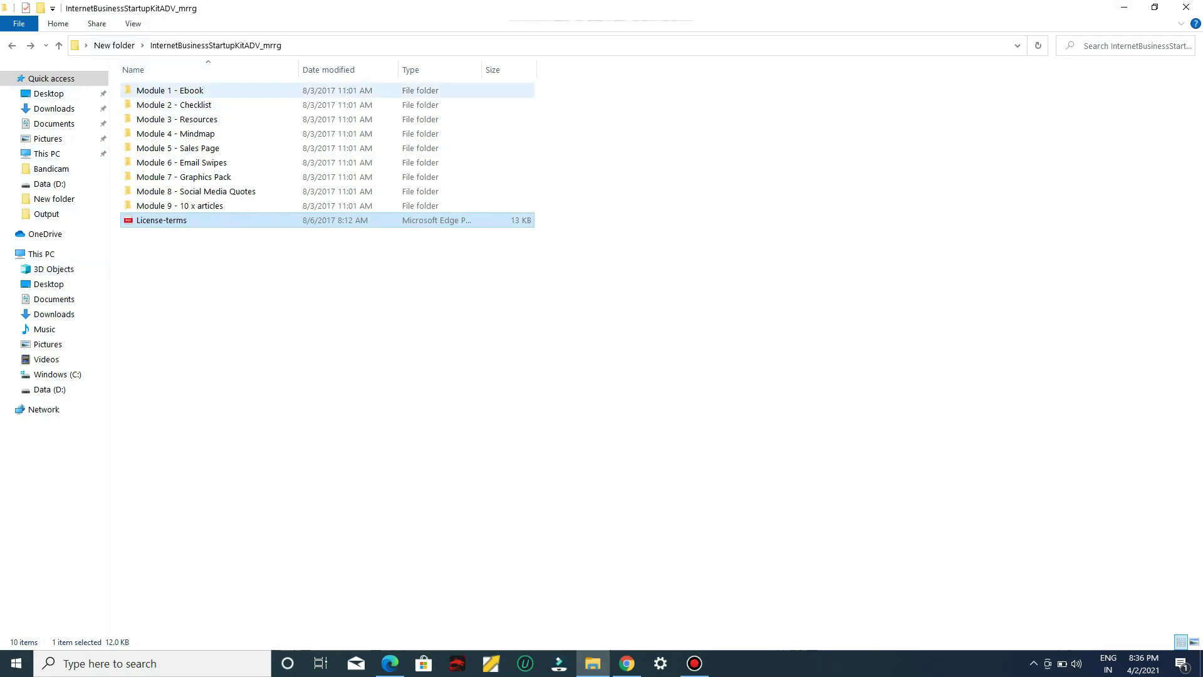
double_click(170, 91)
Open the Internet Business Startup Kit ebook PDF in Edge and skim its pages
double_click(163, 90)
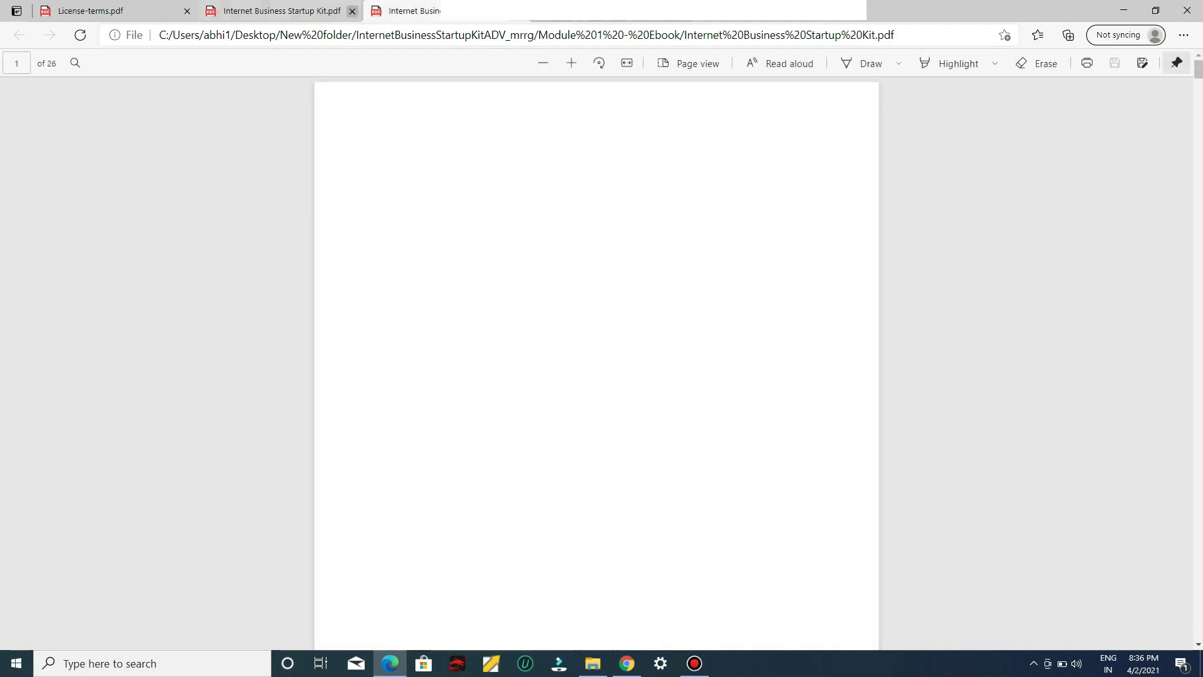
left_click(352, 10)
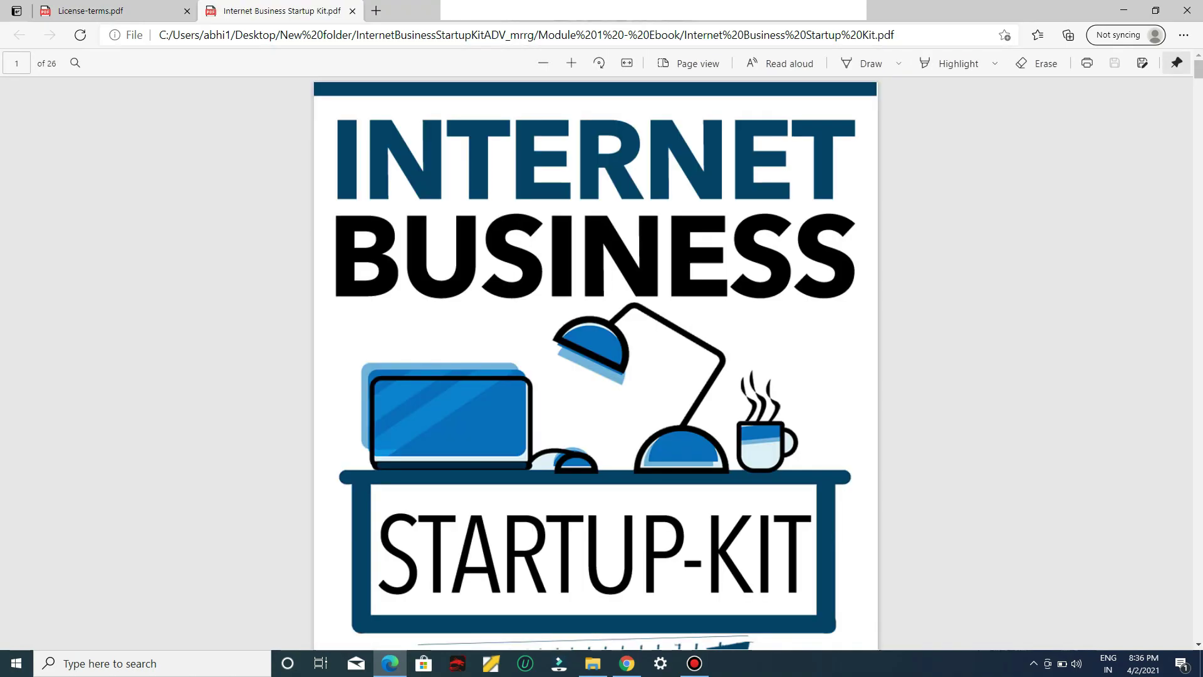
scroll(595, 363, "down", 2)
scroll(595, 364, "up", 2)
scroll(596, 363, "down", 2)
scroll(595, 364, "down", 20)
scroll(595, 364, "up", 10)
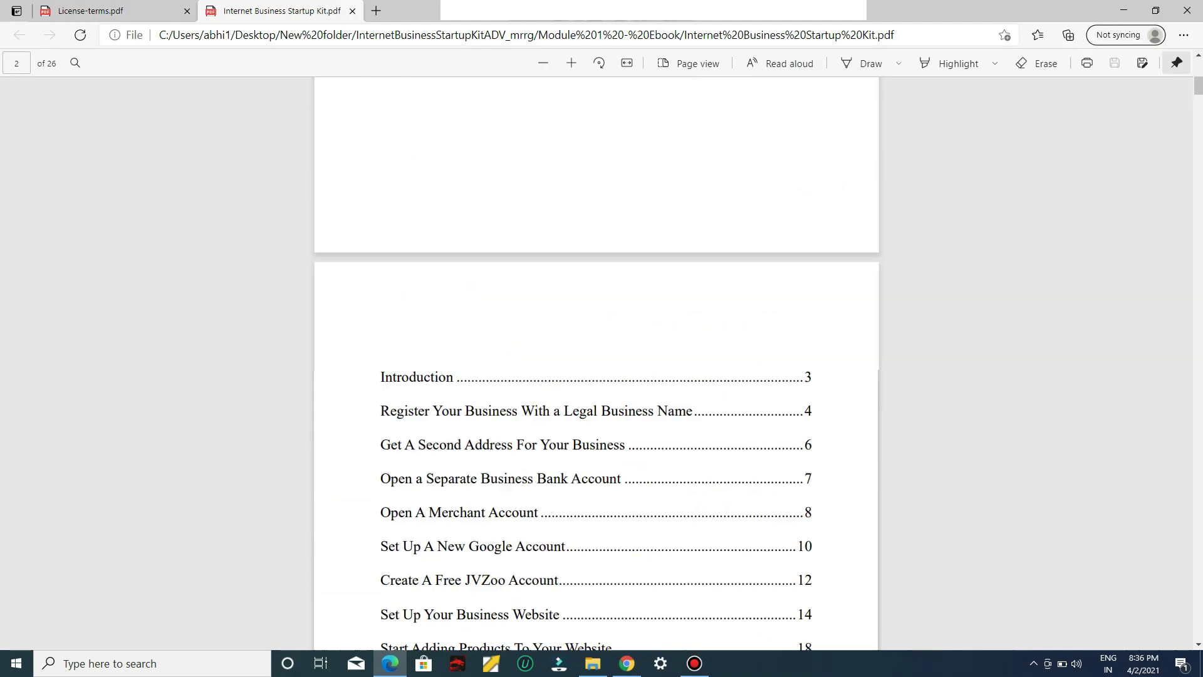
scroll(596, 364, "down", 13)
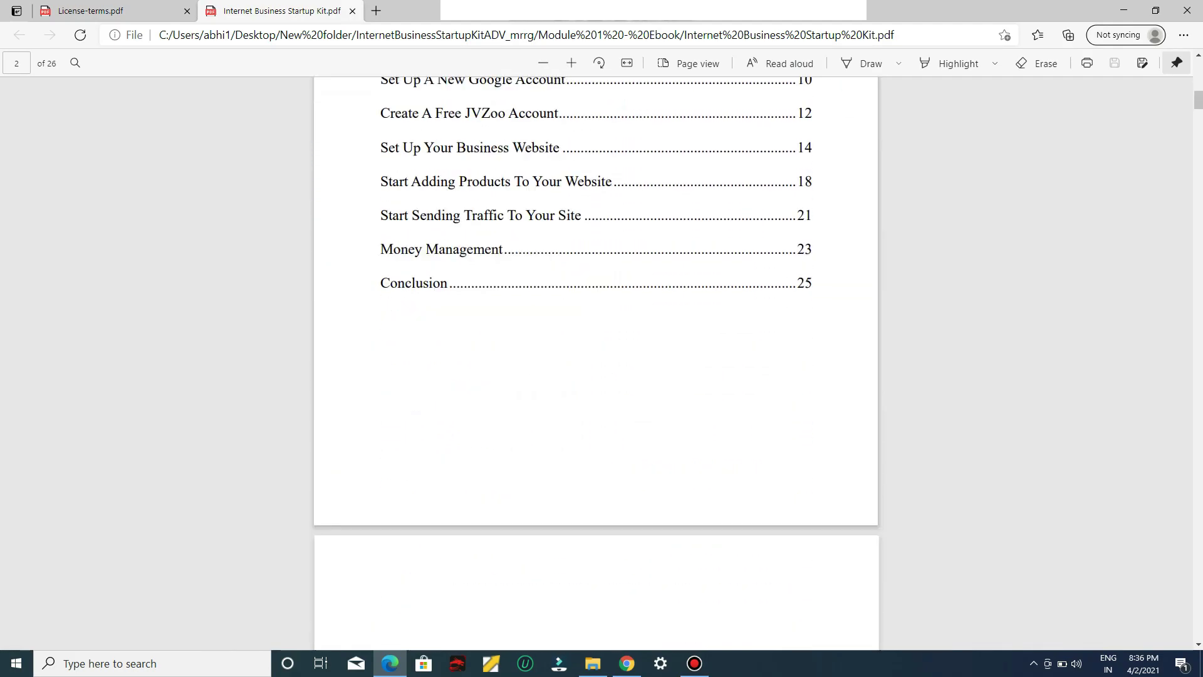
scroll(596, 364, "down", 20)
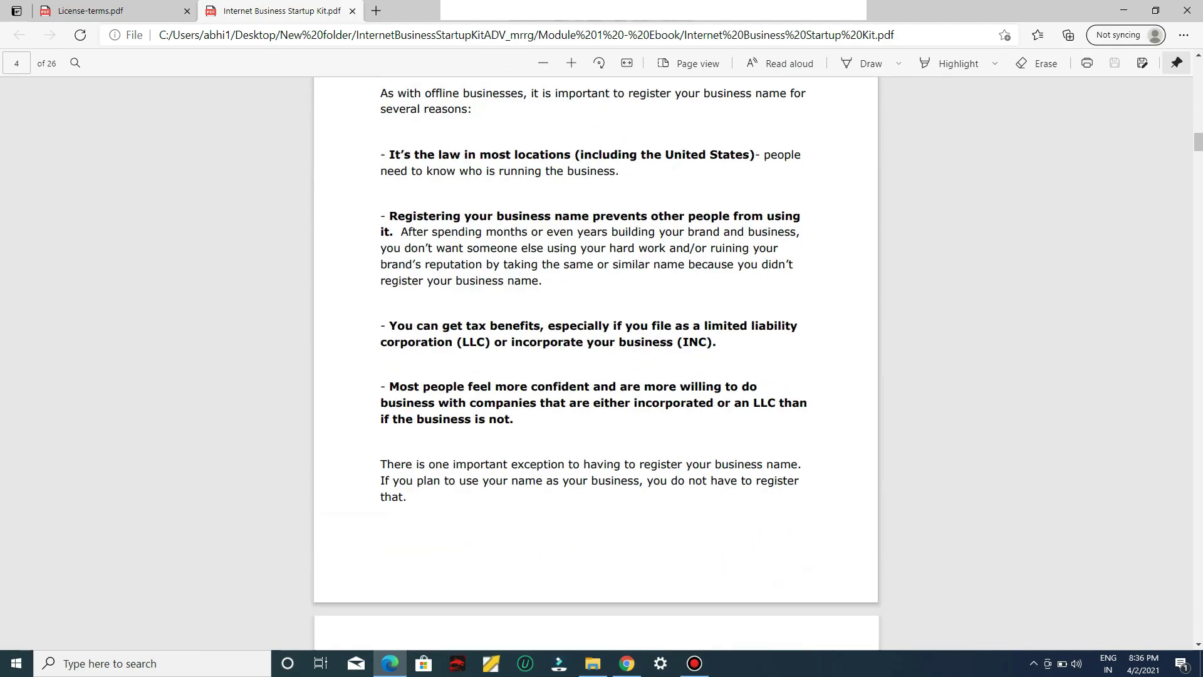
scroll(596, 363, "up", 10)
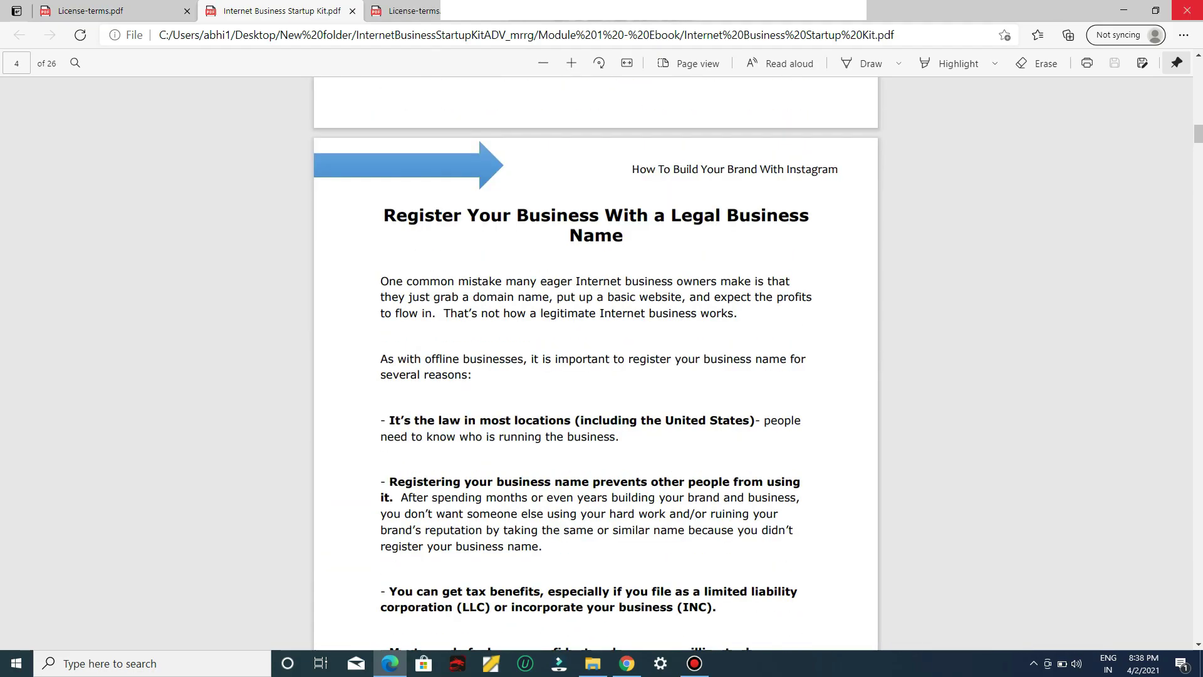
Minimize Edge and return to the KDP Kindle eBook Details page in Chrome
left_click(1124, 10)
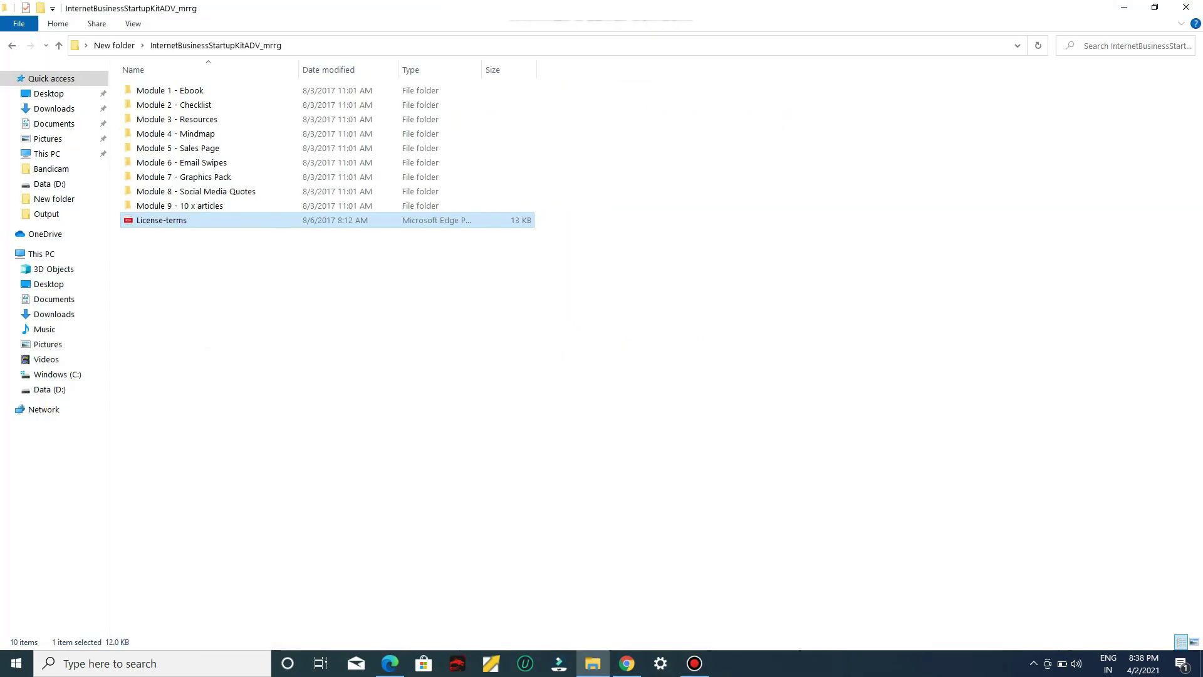
left_click(626, 663)
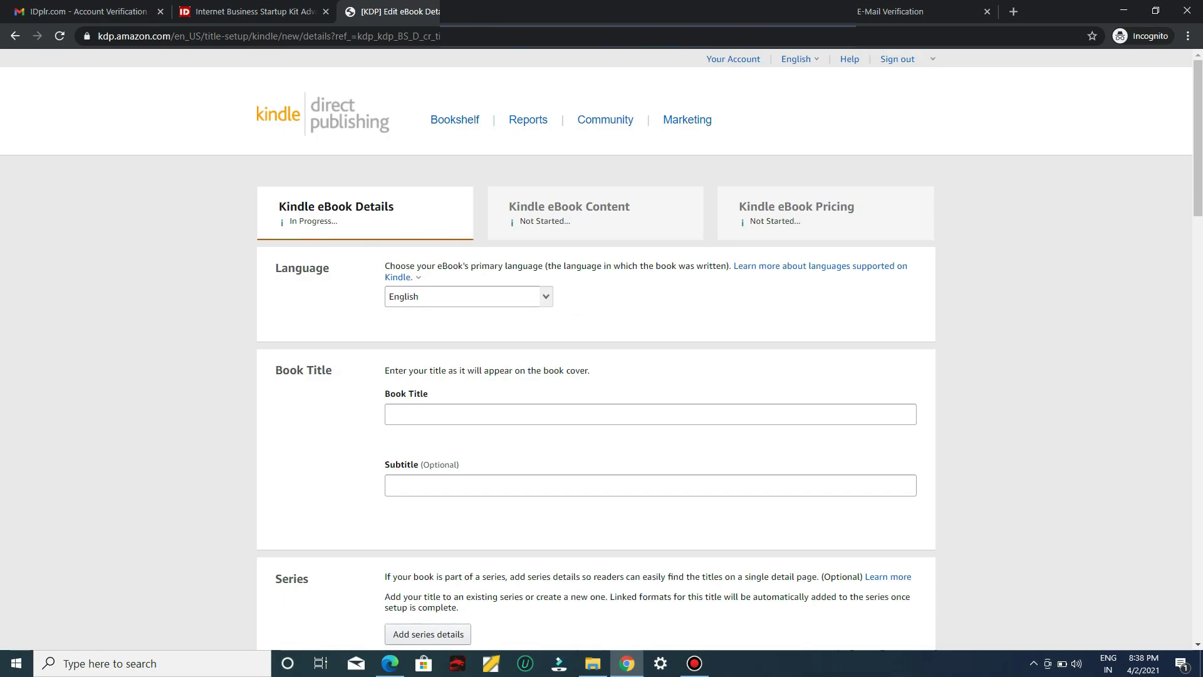
scroll(602, 350, "down", 1)
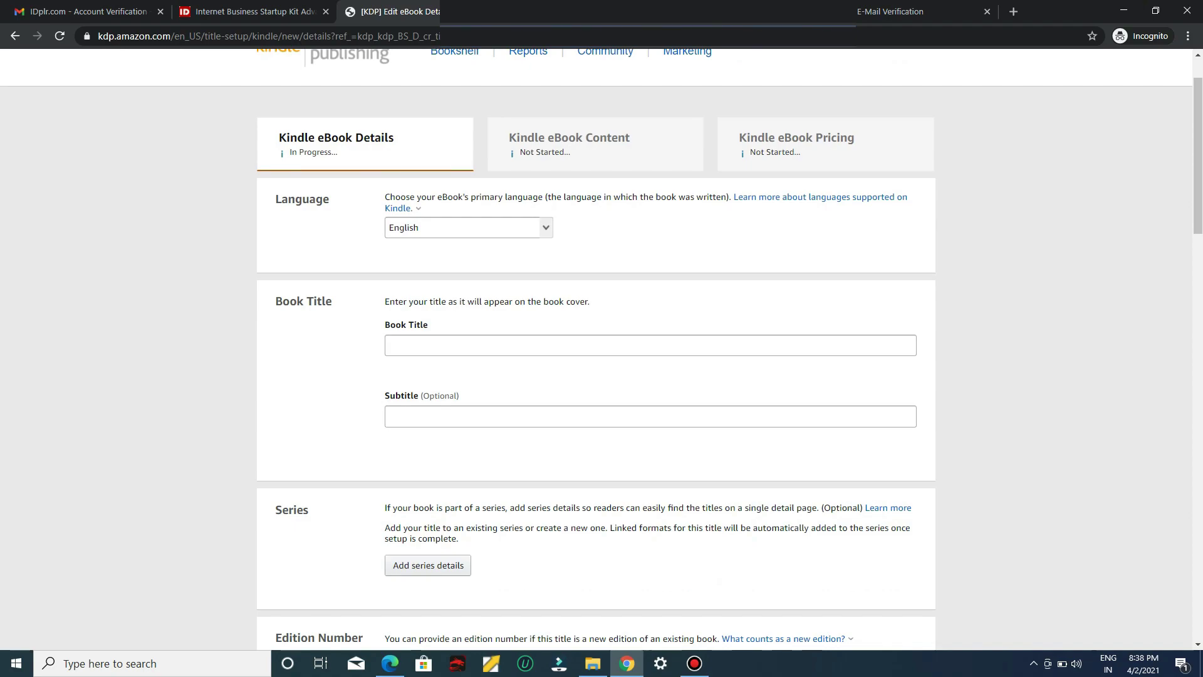